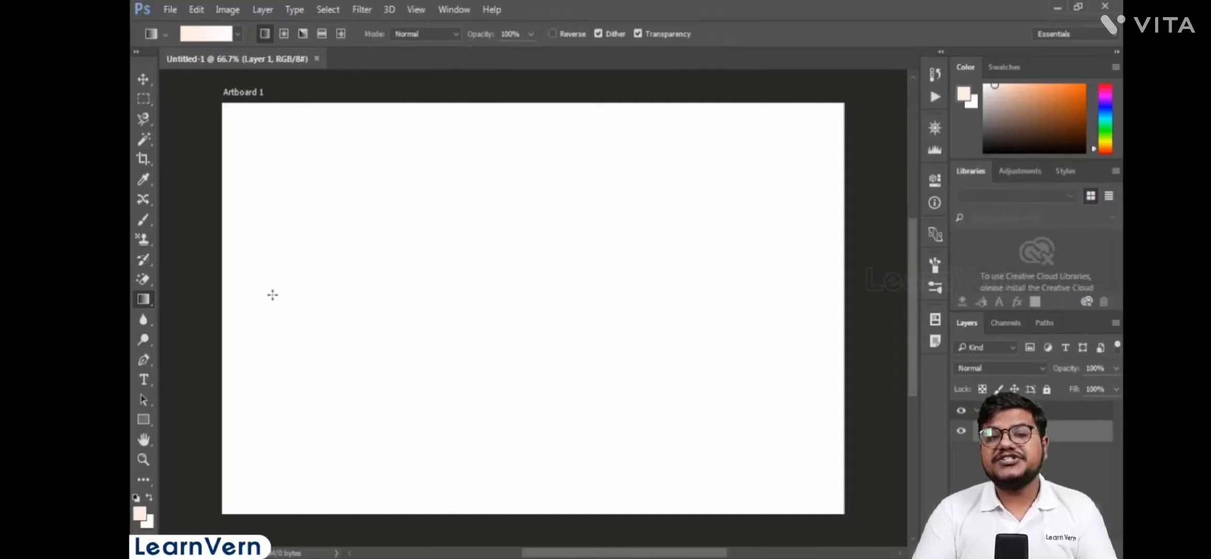
Make a rectangular marquee selection slightly left of the artboard's centre.
left_click(142, 100)
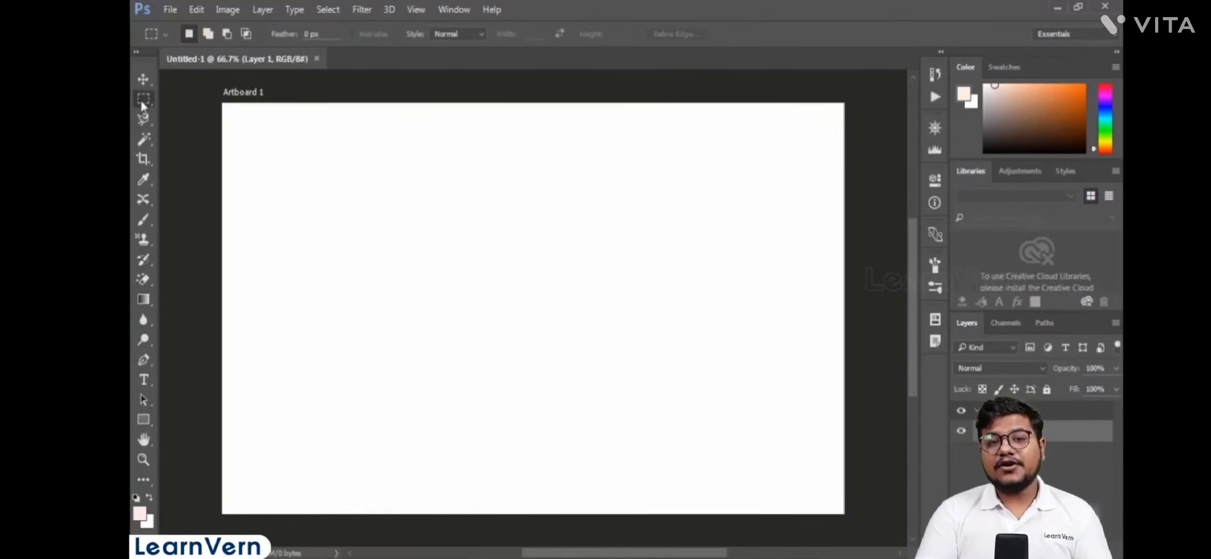
left_click_drag(419, 279, 422, 282)
left_click_drag(574, 389, 371, 214)
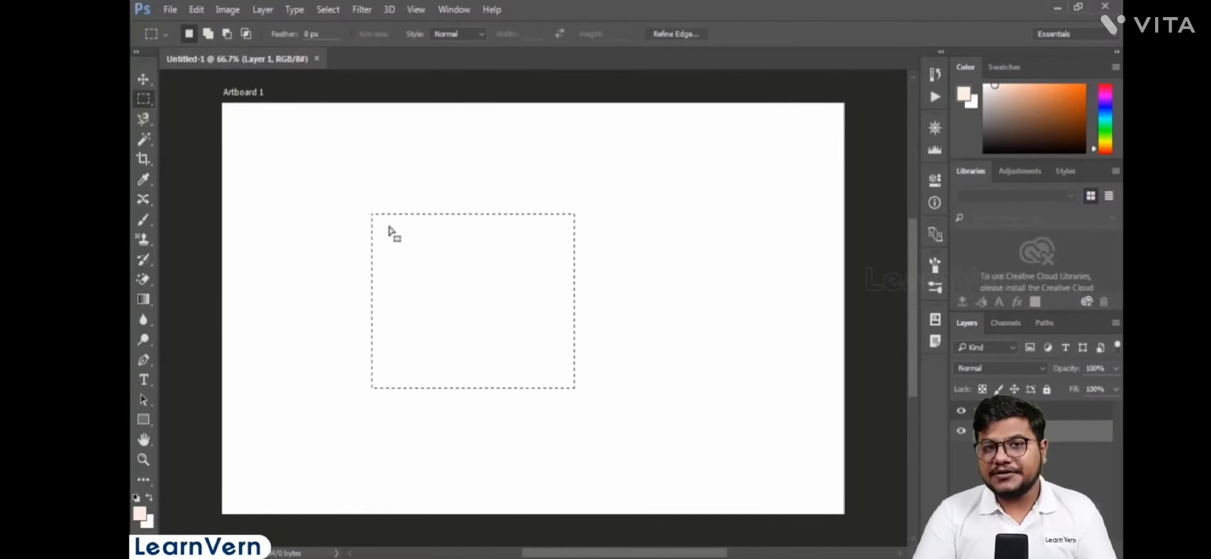
Fill the selection with a linear foreground-to-background gradient running from its lower-left to its upper-right corner.
left_click(144, 301)
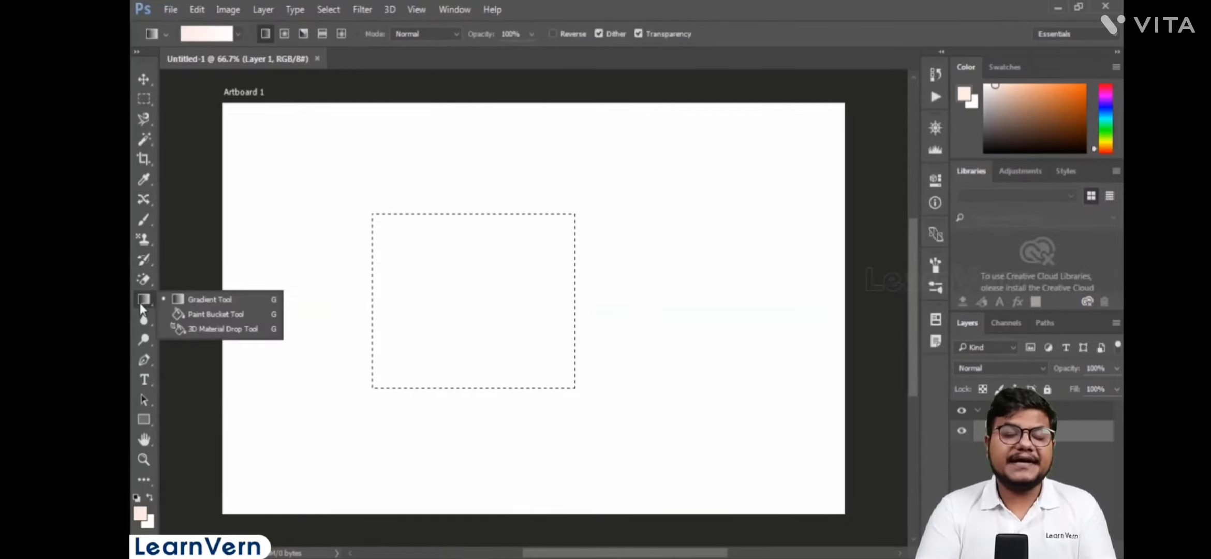
left_click(191, 302)
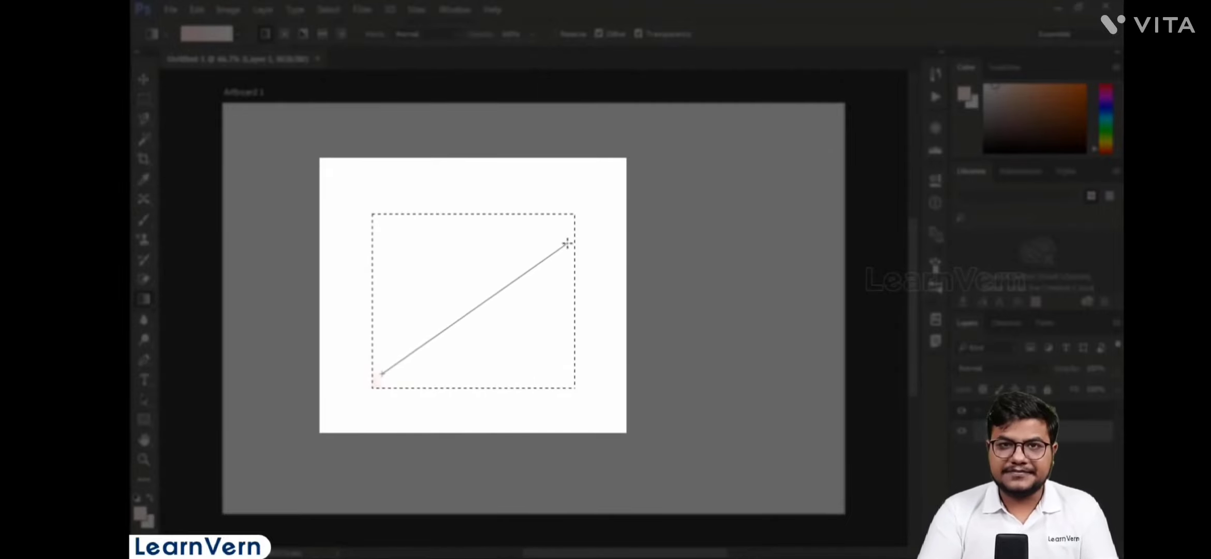
left_click_drag(568, 243, 567, 243)
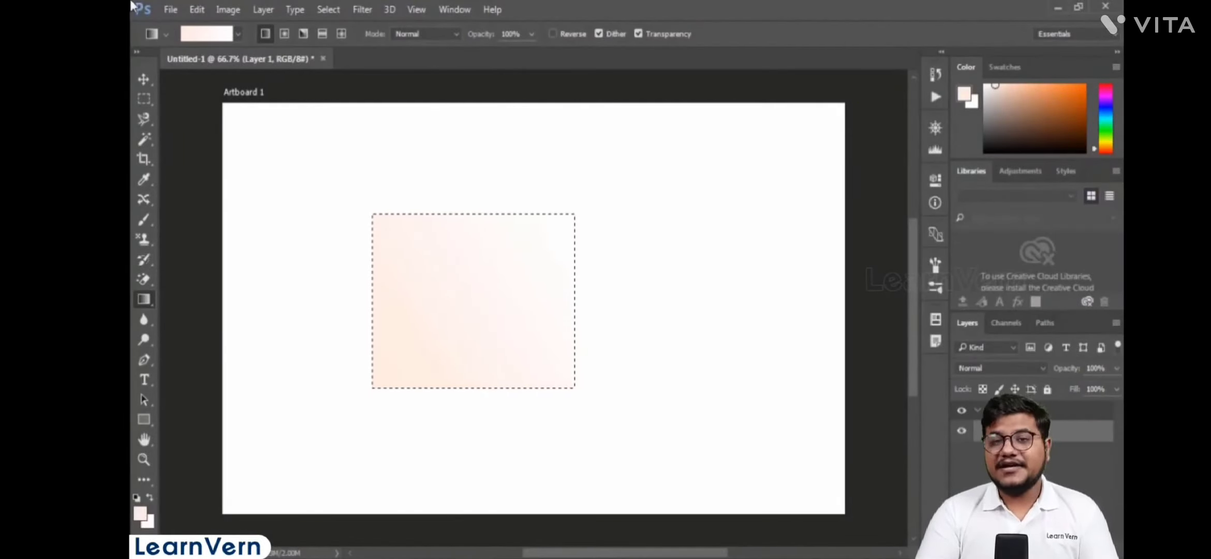
Fill the selection diagonally with the red-to-green gradient preset, with red starting at the upper left.
left_click(238, 34)
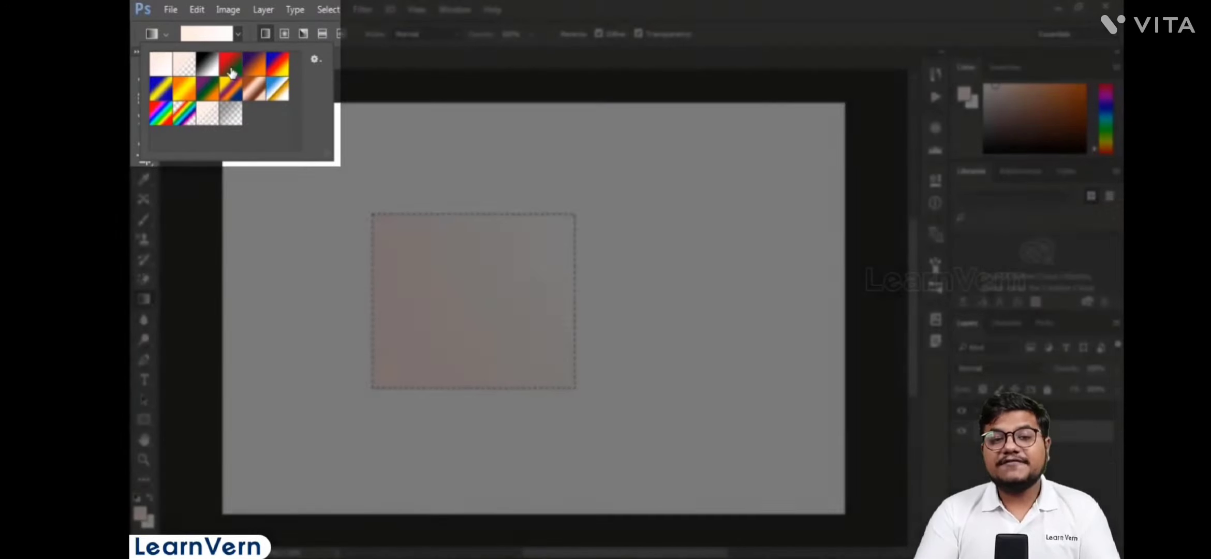
left_click(231, 72)
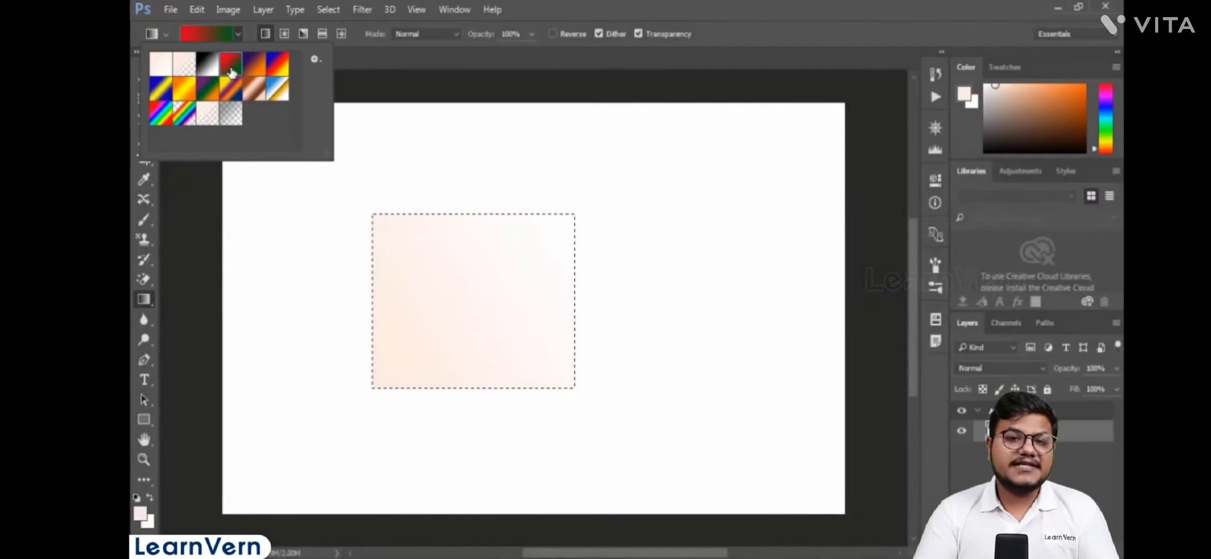
left_click(394, 259)
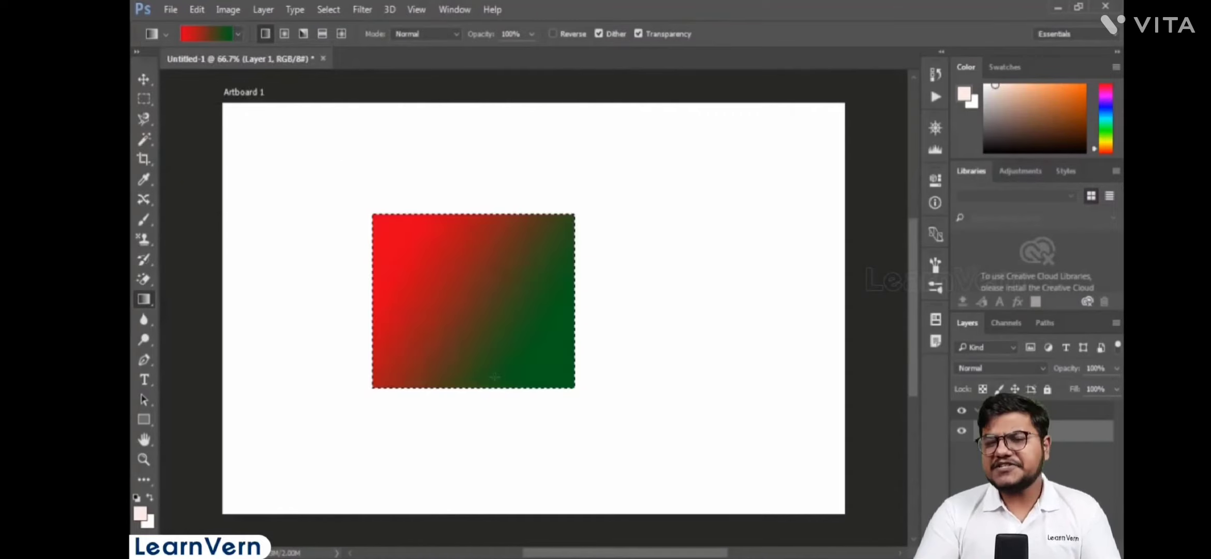
Refill the selection with the red-to-green gradient horizontally and from bottom to top, and undo the last fill.
left_click_drag(385, 305, 510, 320)
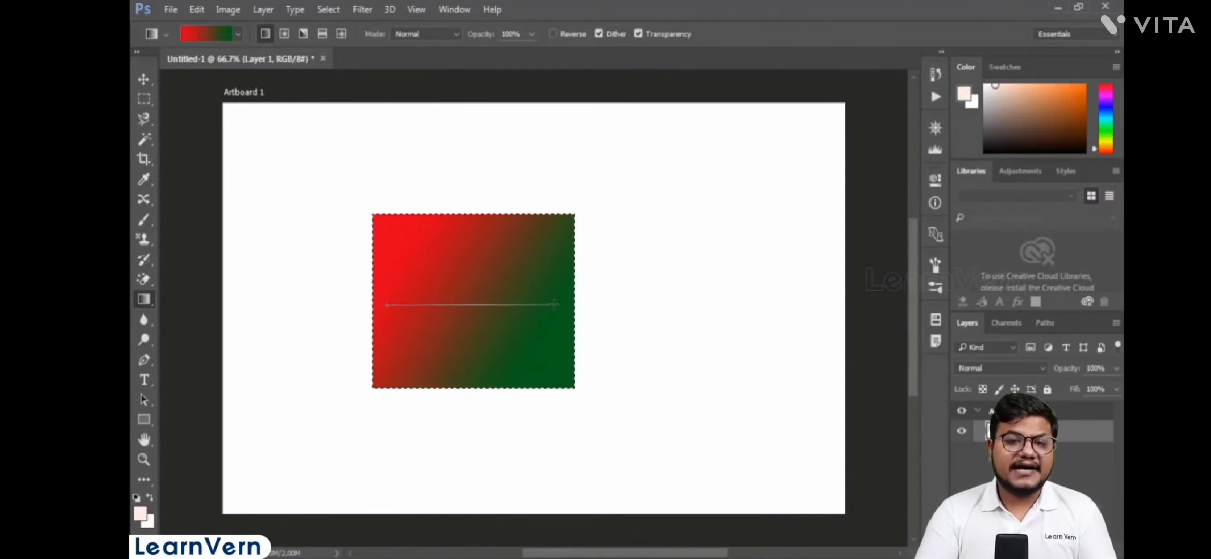
left_click_drag(554, 304, 555, 304)
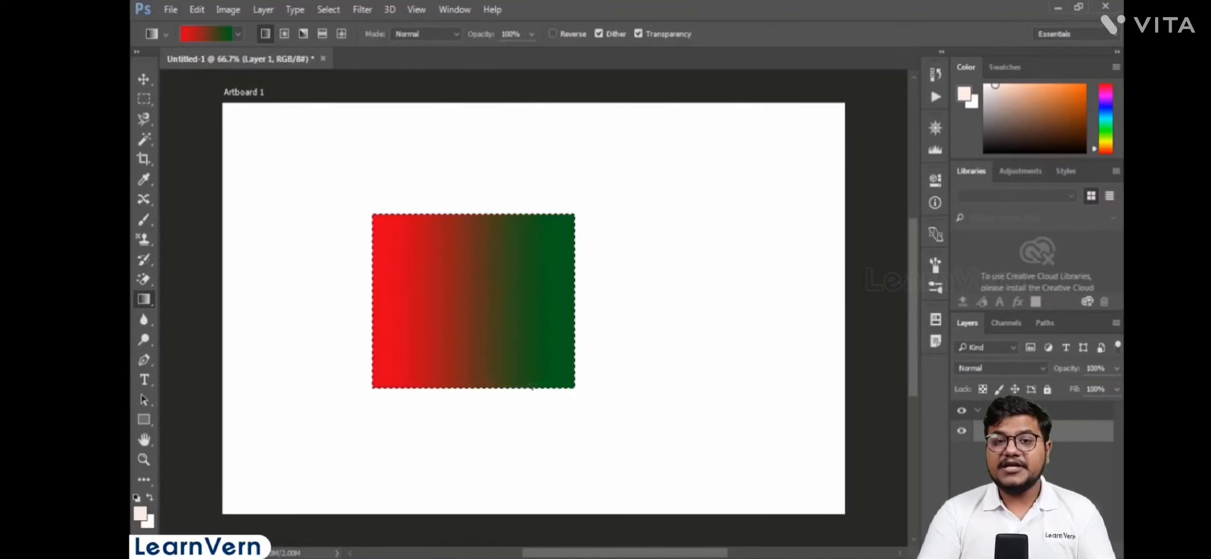
left_click_drag(476, 381, 472, 234)
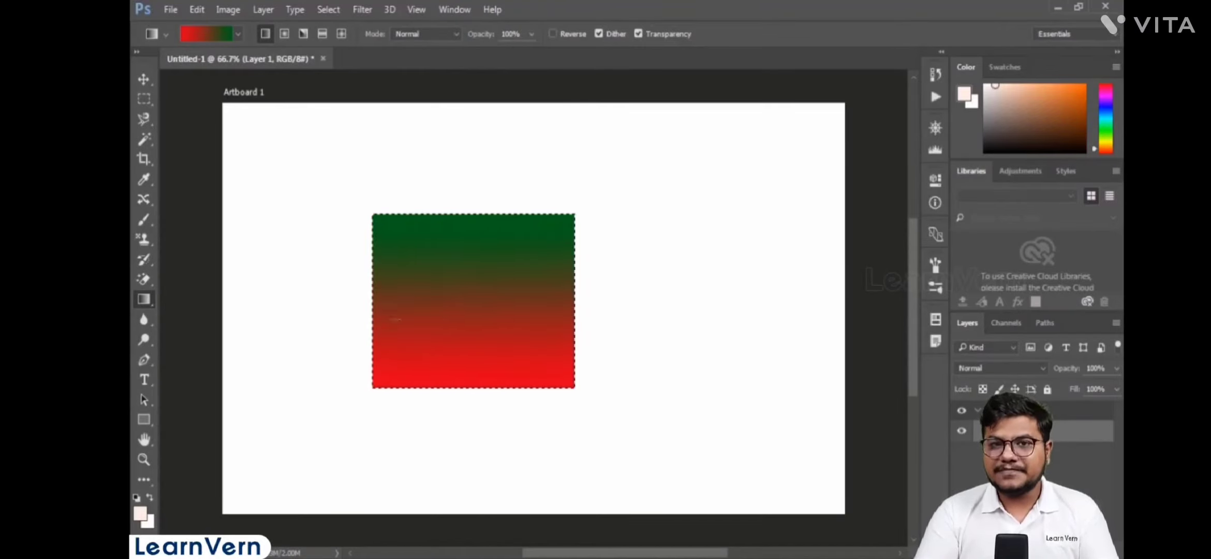
key("ctrl+z")
Choose the copper gradient preset and fill the selection with it as a linear gradient from left to right.
left_click(238, 34)
left_click(249, 85)
left_click_drag(379, 302, 506, 325)
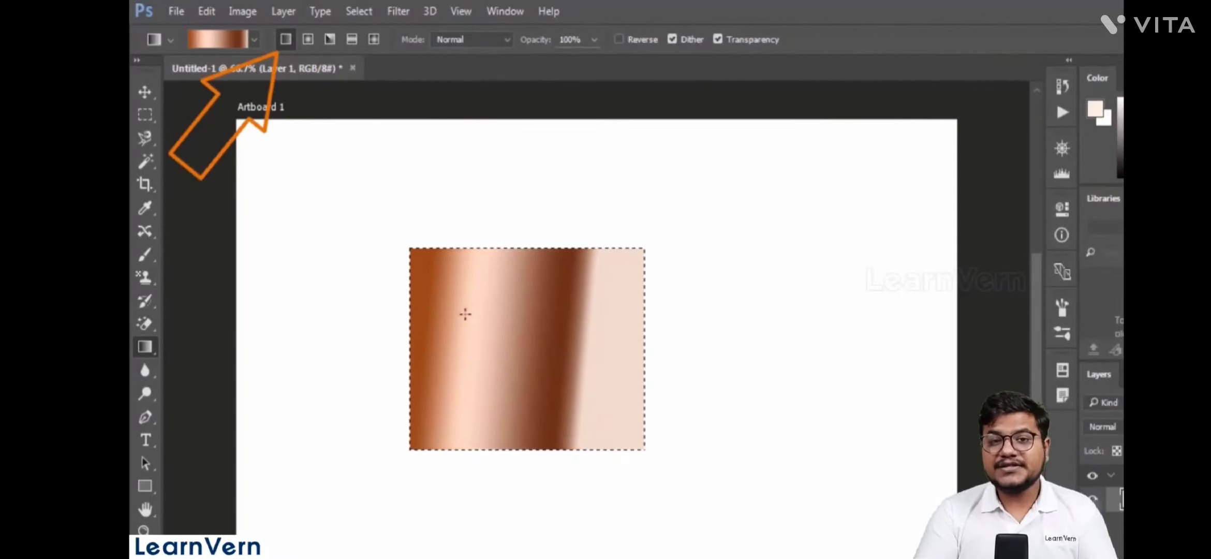
left_click_drag(591, 349, 617, 337)
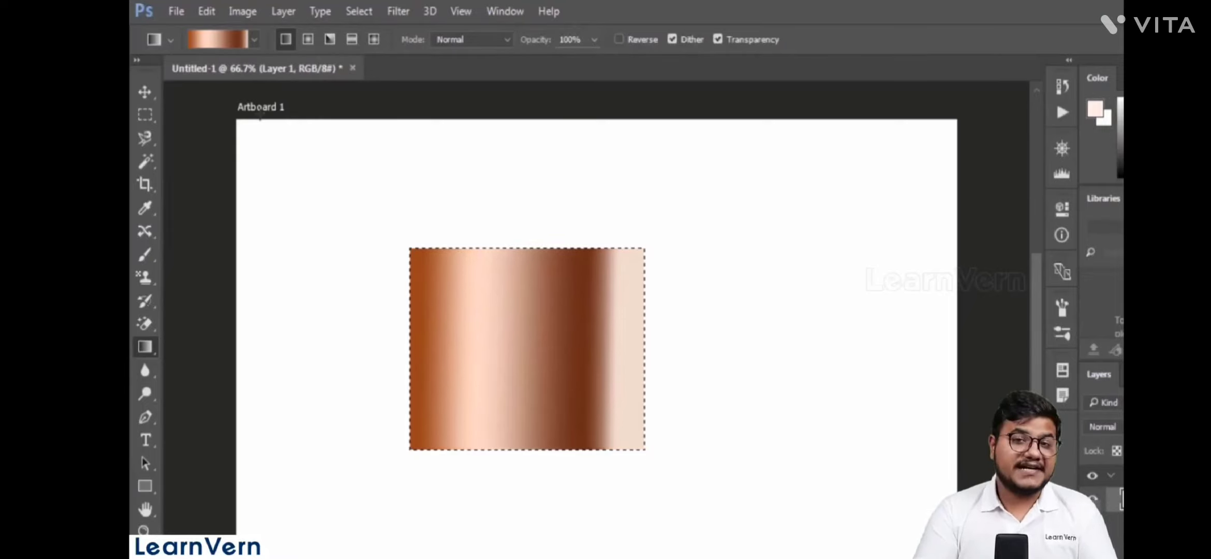
Refill the selection with the copper preset as a Radial gradient, trying different centres and radii.
left_click(308, 42)
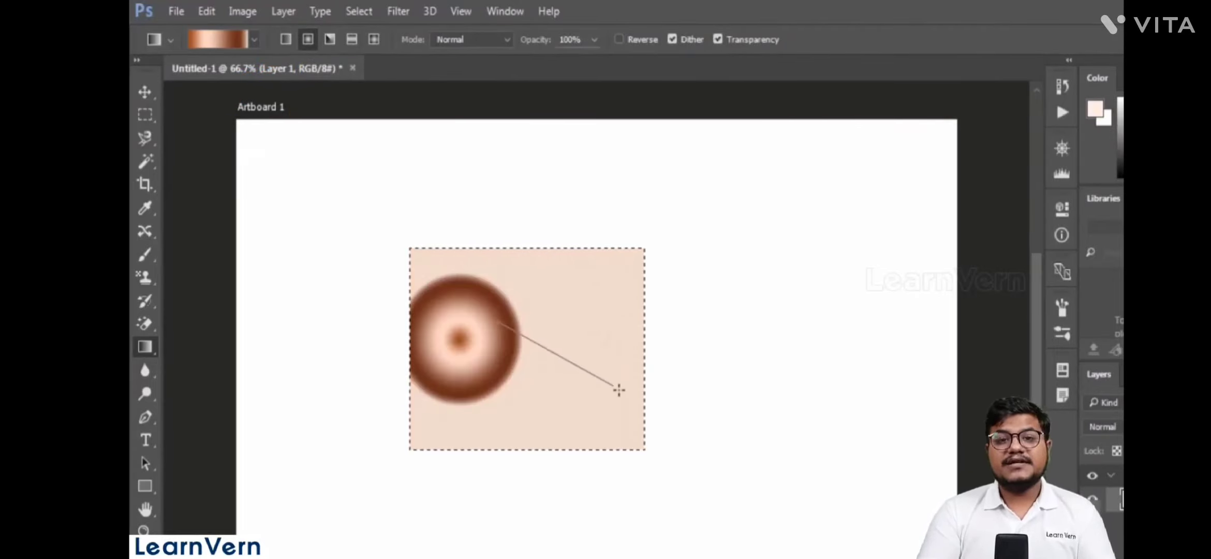
left_click_drag(556, 362, 556, 362)
left_click_drag(471, 310, 611, 308)
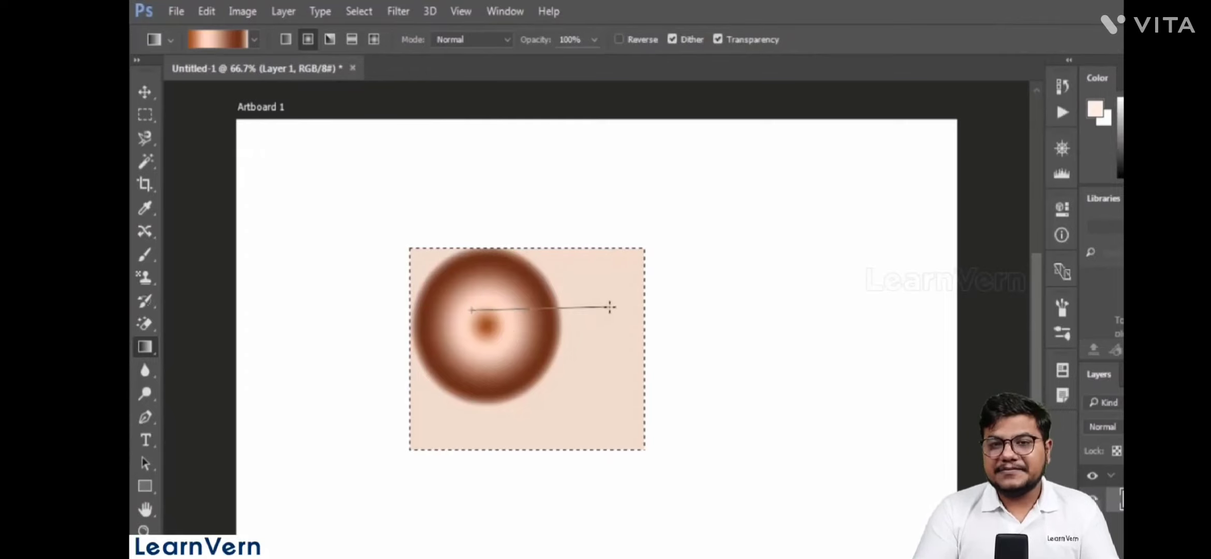
Refill the selection with the copper preset as an Angle gradient and as a Reflected gradient in varying directions.
left_click(328, 40)
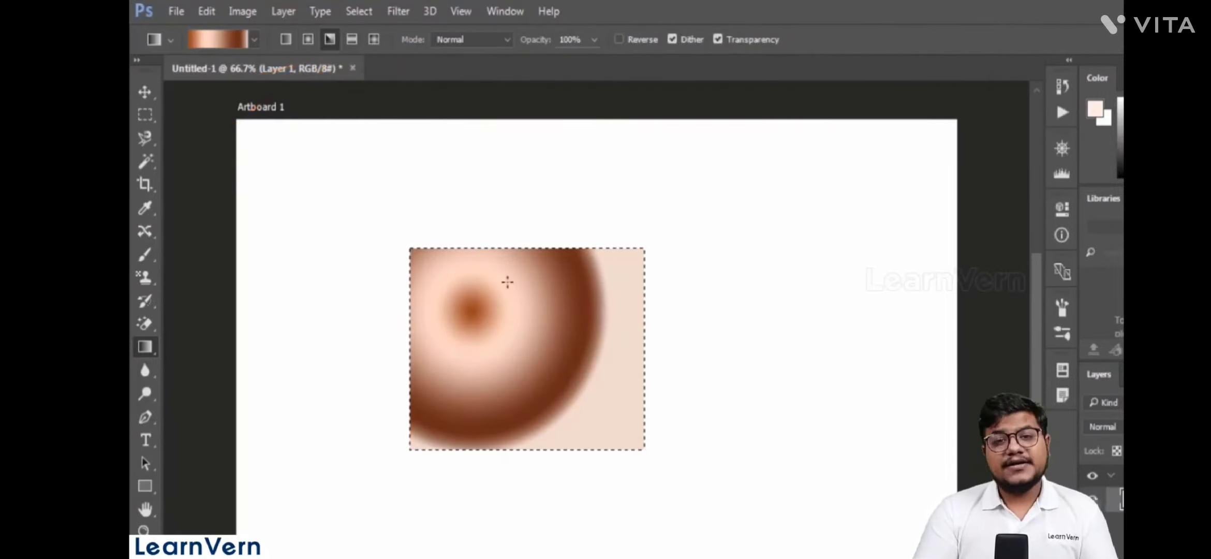
left_click_drag(579, 293, 544, 331)
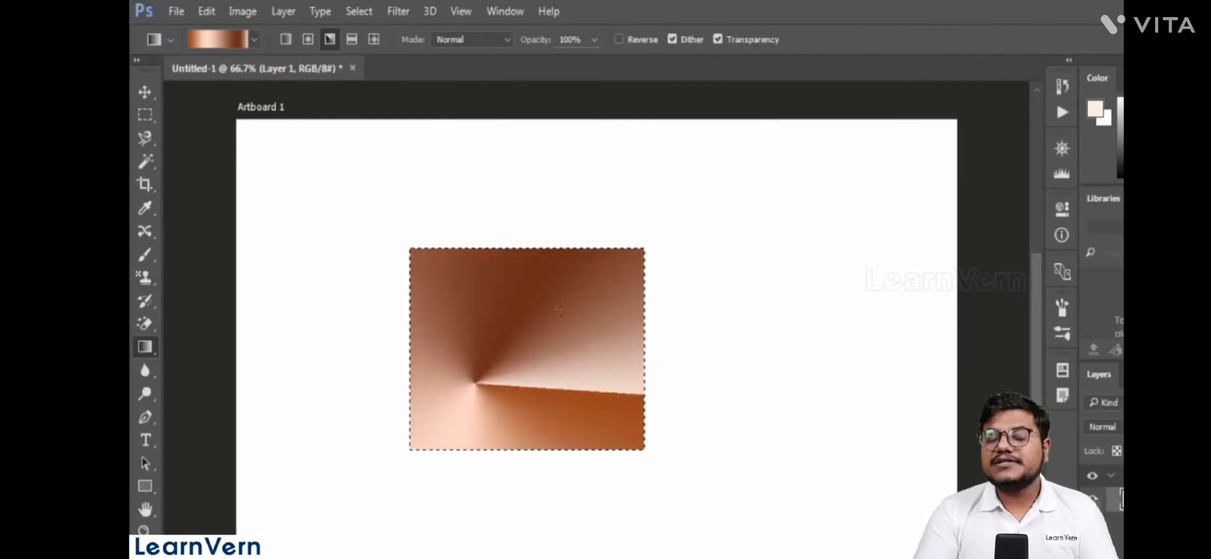
left_click_drag(548, 348, 548, 348)
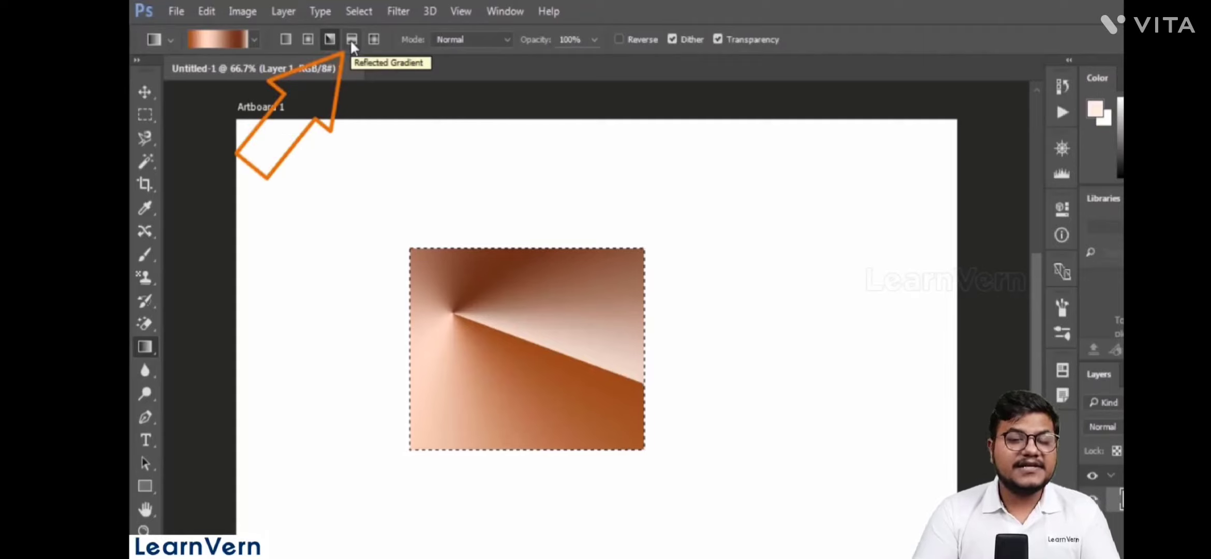
left_click(352, 43)
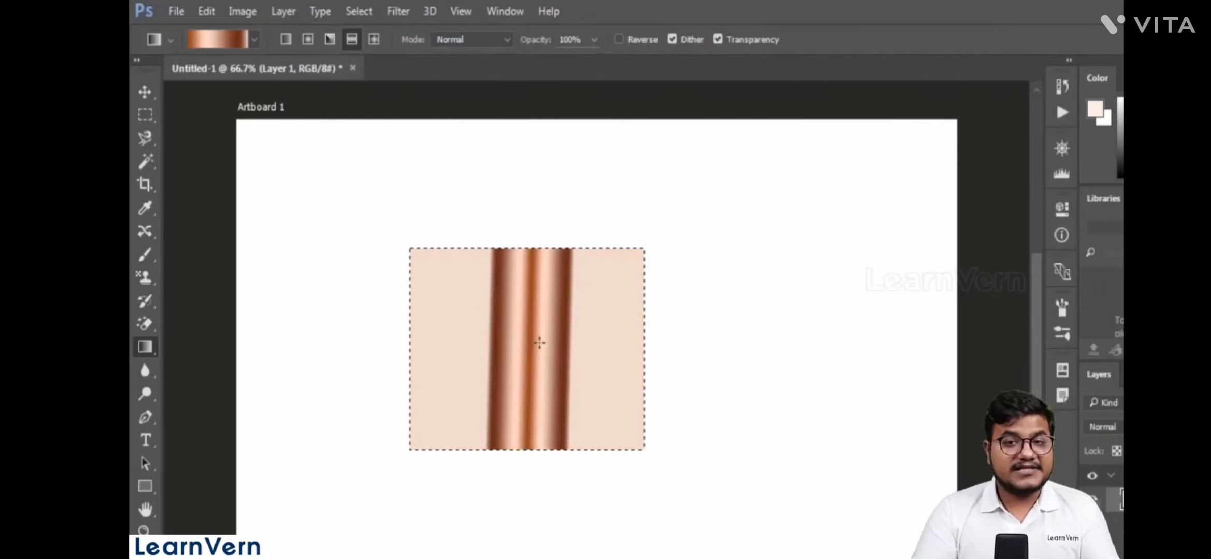
left_click_drag(604, 338, 614, 322)
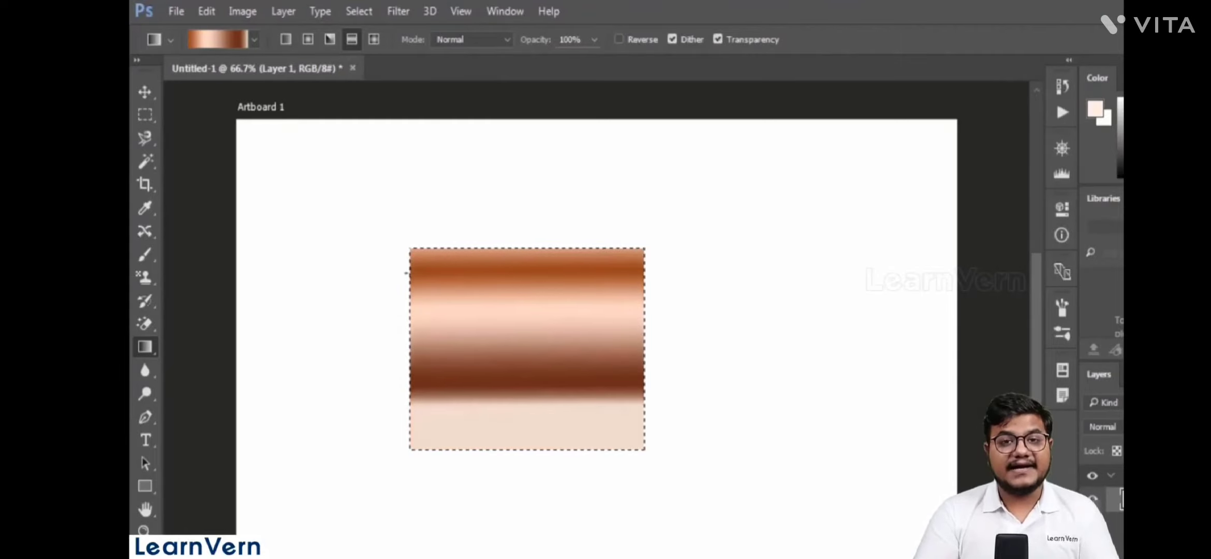
Fill the selection with the copper preset as a Diamond gradient, ending with its centre near the selection's upper-left corner.
left_click(374, 43)
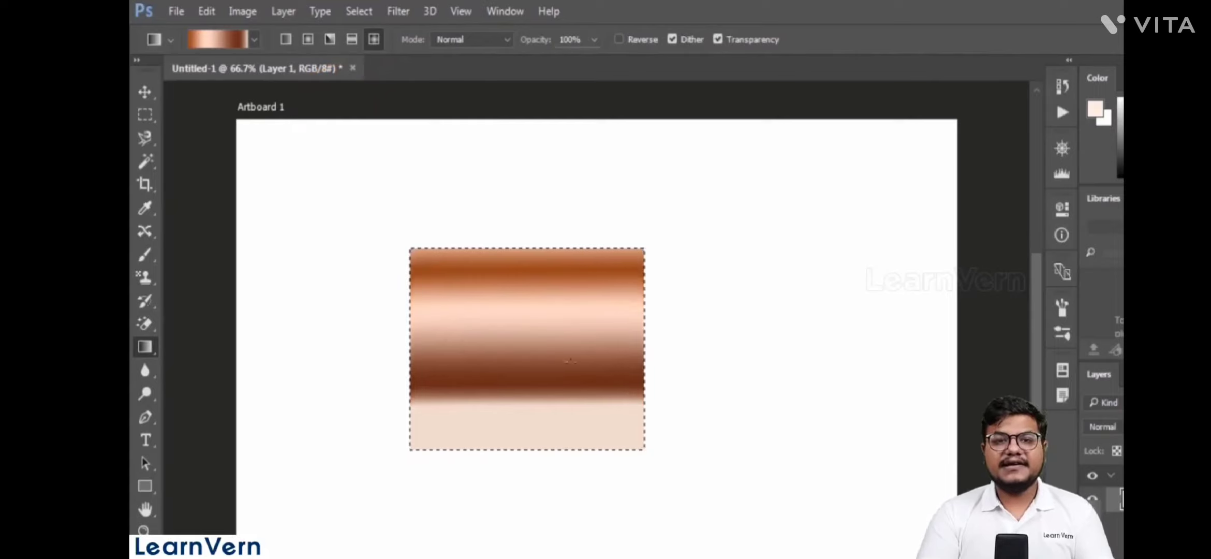
left_click_drag(444, 339, 567, 361)
left_click_drag(585, 309, 373, 373)
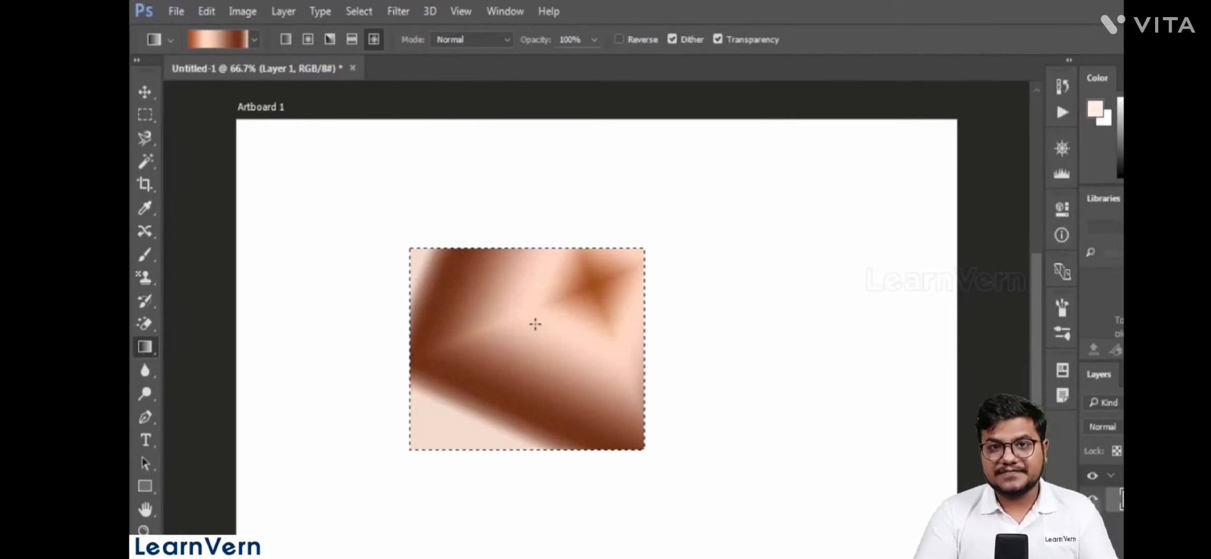
left_click_drag(535, 324, 400, 359)
left_click_drag(456, 294, 661, 266)
Choose the Foreground to Background gradient preset and open it in the Gradient Editor.
left_click(256, 40)
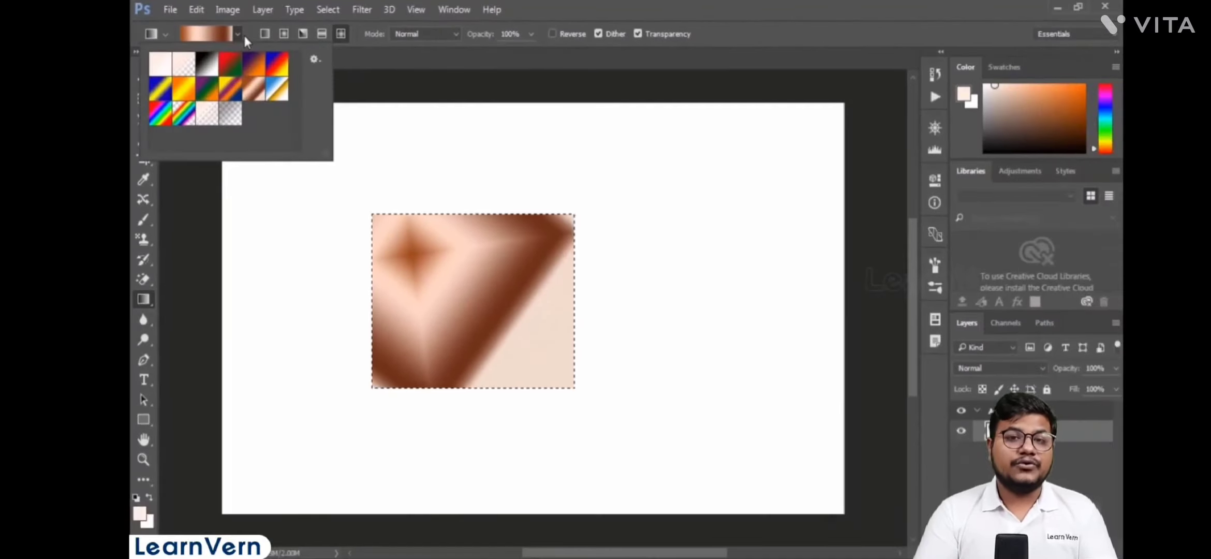
double_click(161, 62)
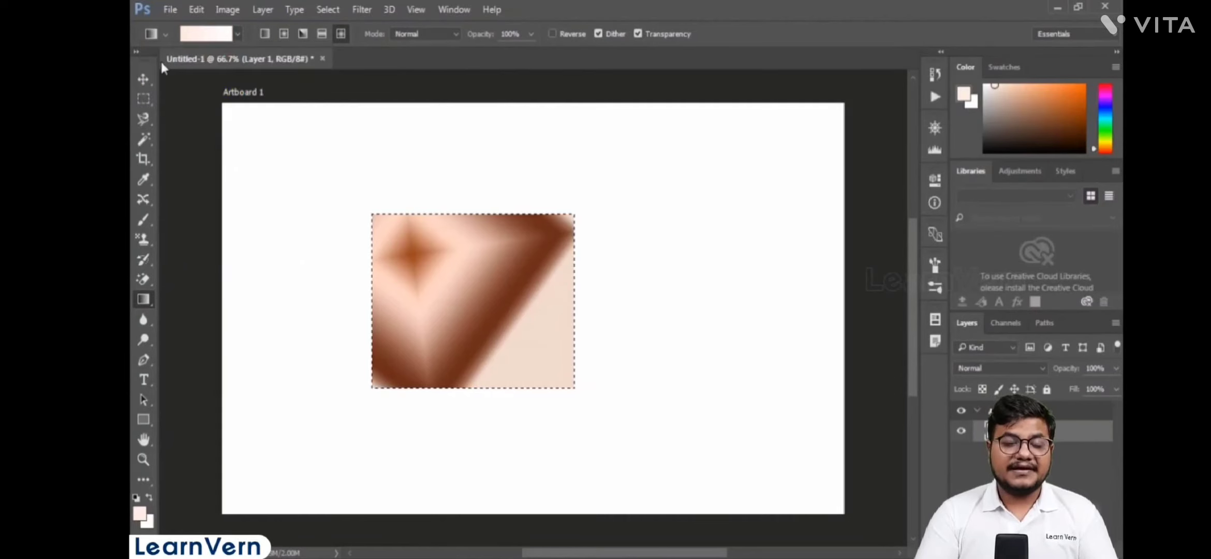
left_click(207, 34)
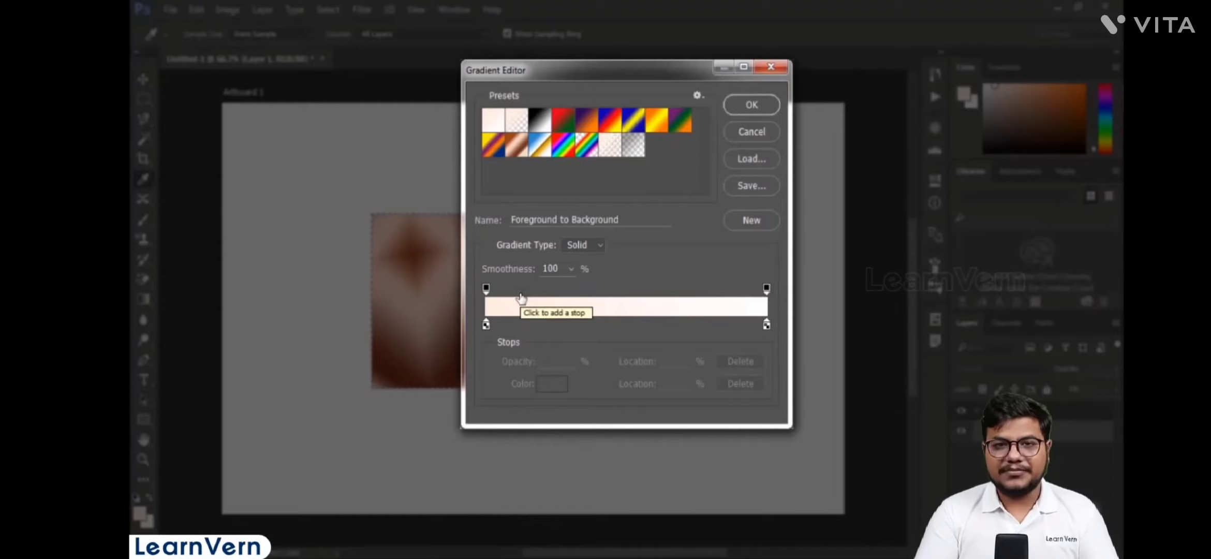
Try adjusting the opacity of the gradient's starting opacity stop.
left_click(487, 288)
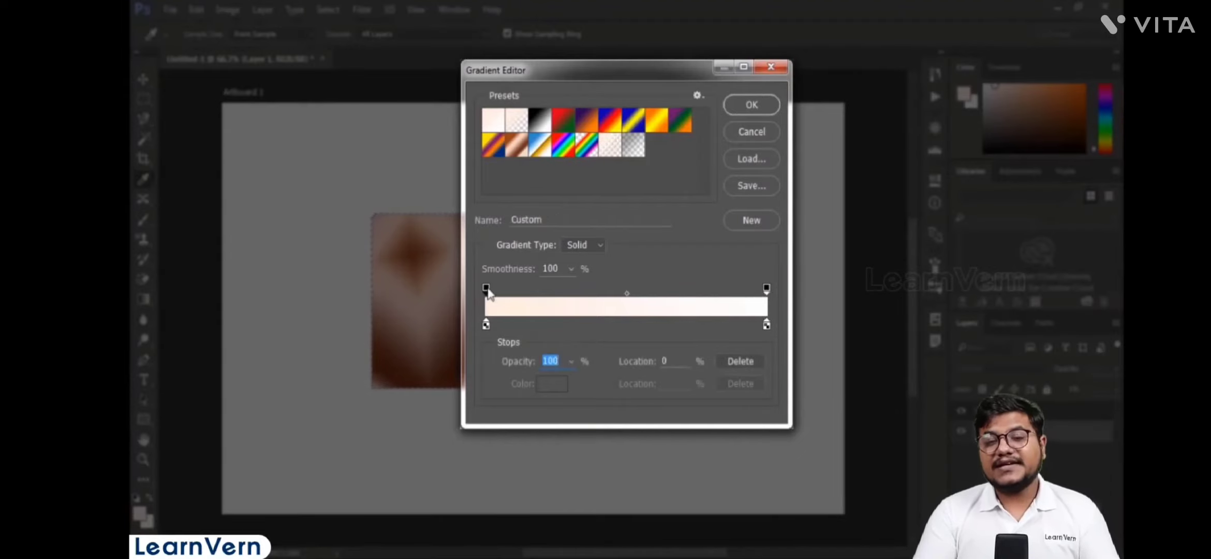
left_click(570, 361)
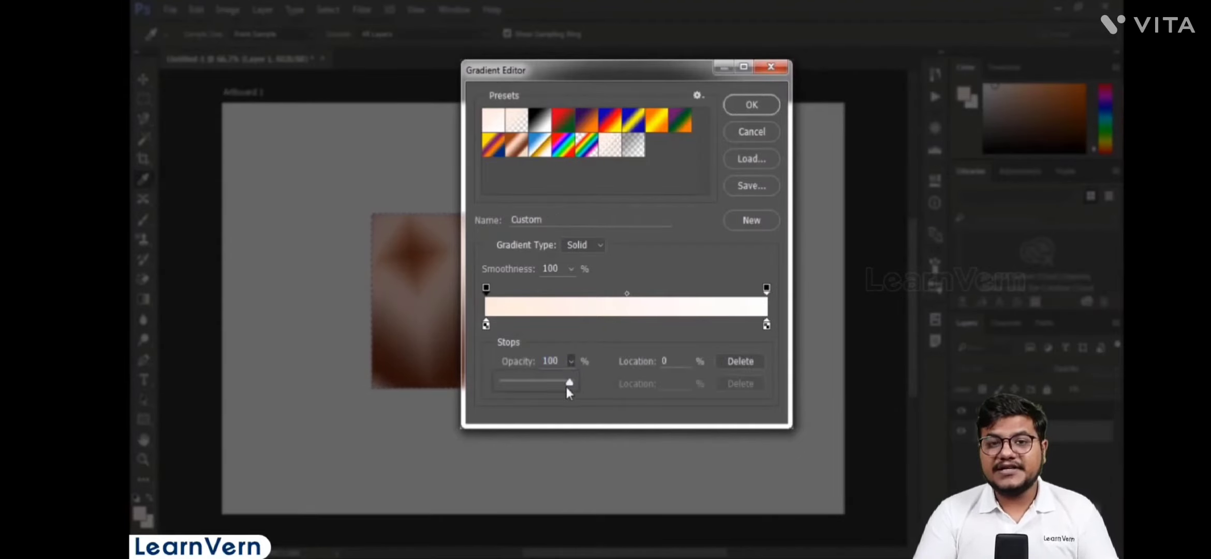
left_click_drag(572, 383, 597, 391)
left_click(603, 392)
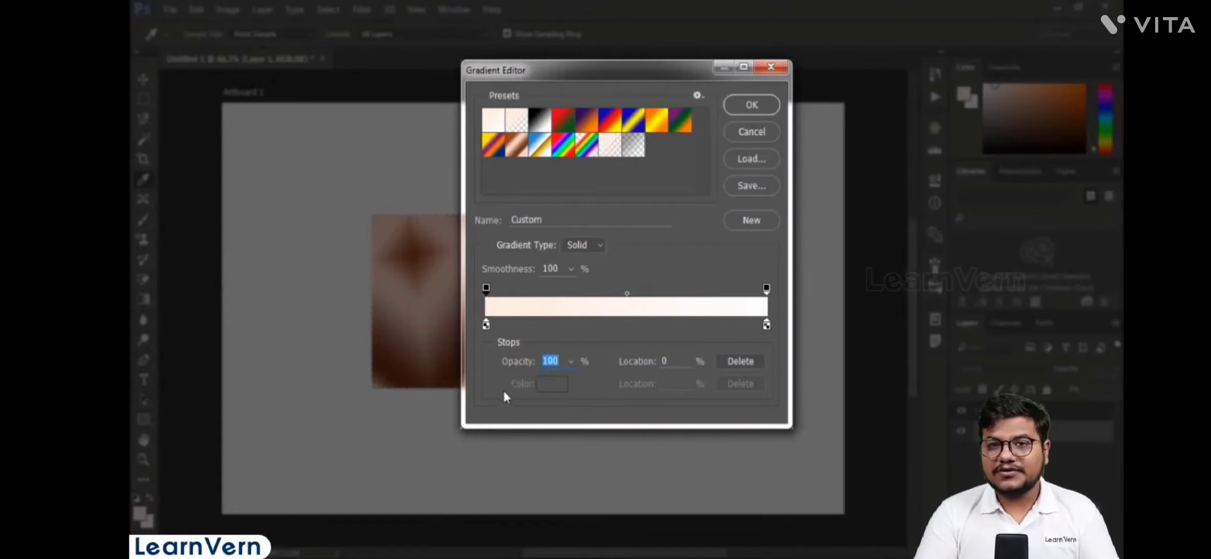
Set the gradient's starting colour stop at location 0% to orange, hex cc5d12.
left_click(486, 326)
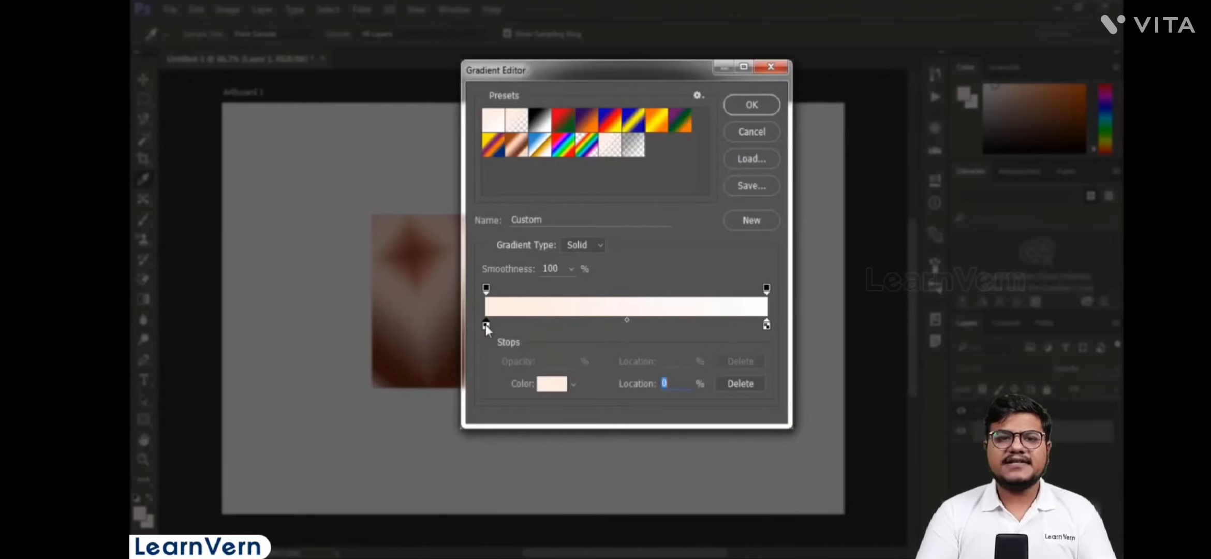
left_click(574, 390)
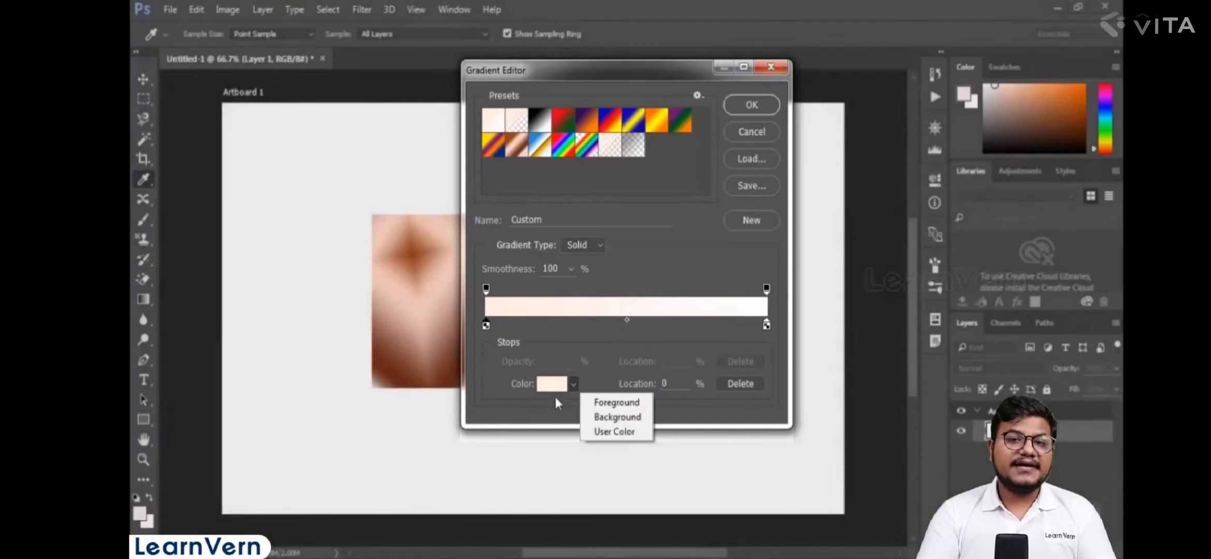
left_click(551, 392)
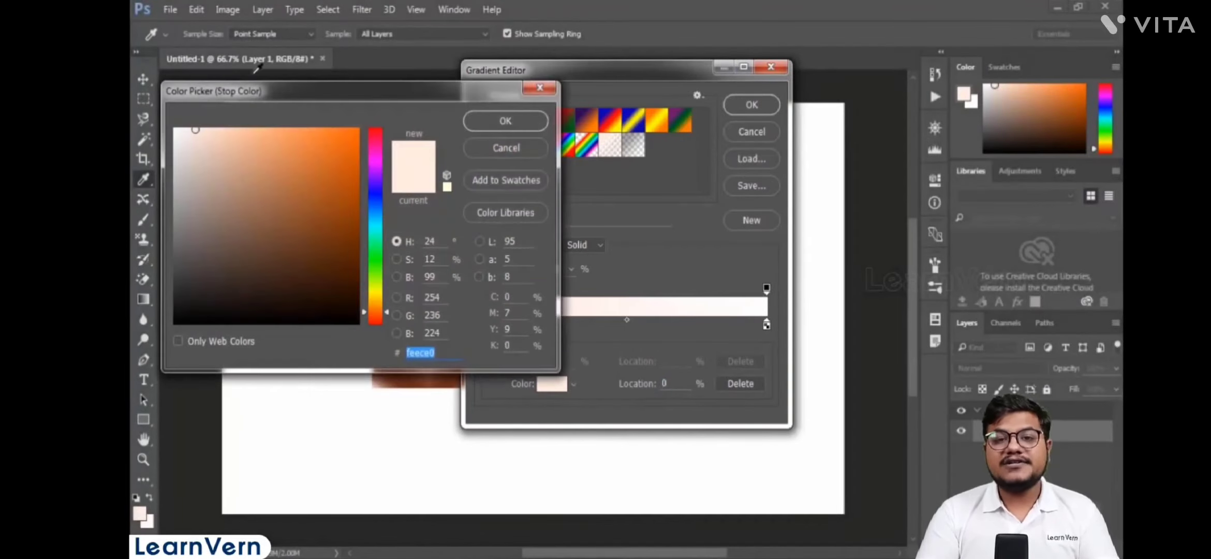
left_click_drag(319, 192, 350, 206)
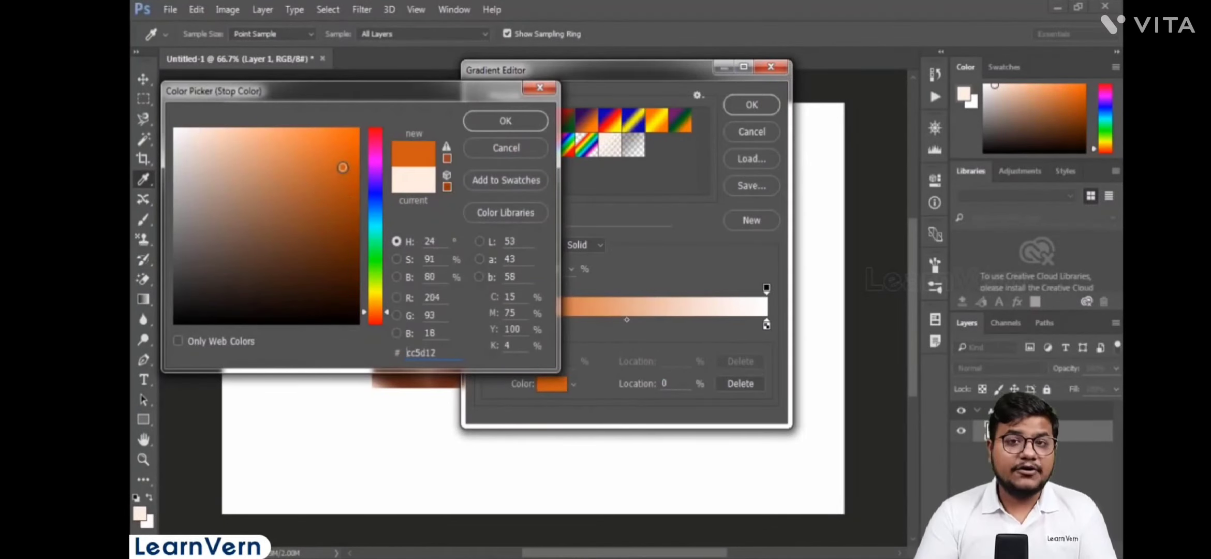
left_click(506, 120)
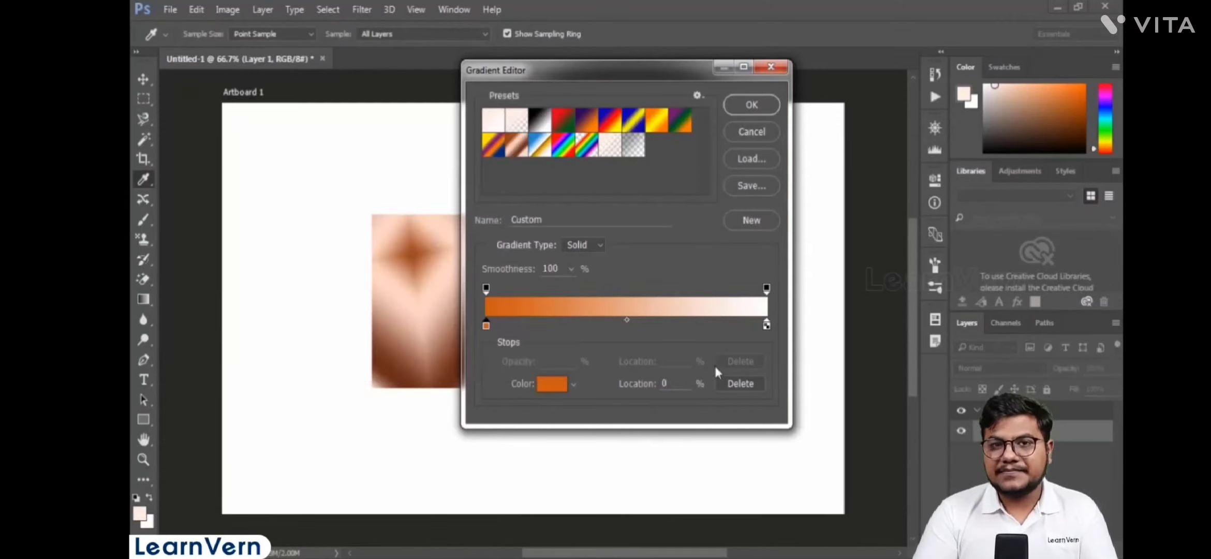
Set the gradient's ending colour stop at location 100% to a dark purple.
left_click(767, 325)
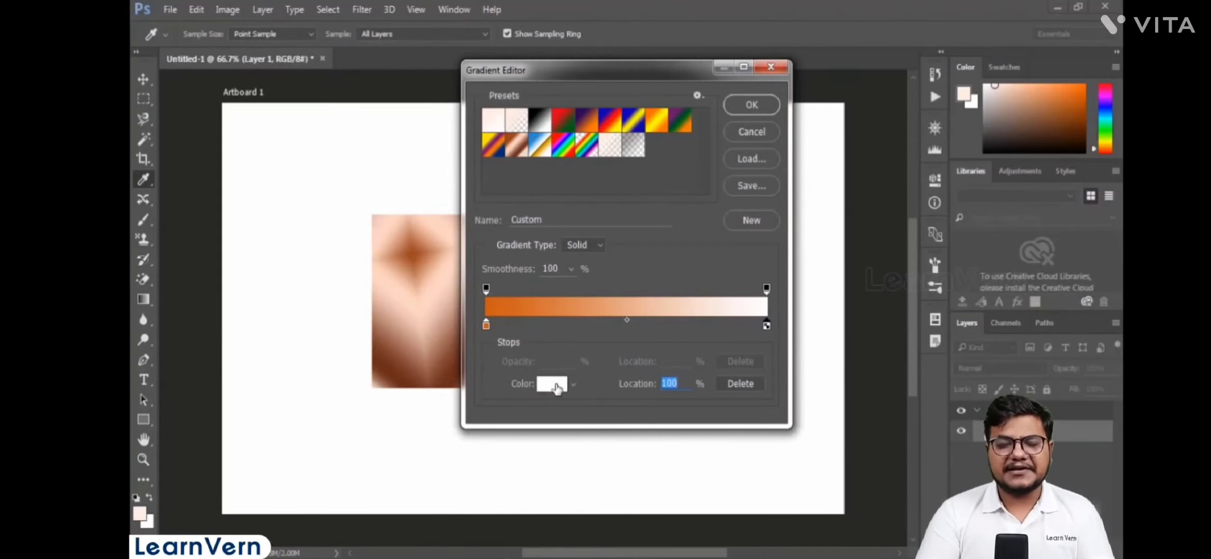
left_click(552, 383)
left_click(376, 163)
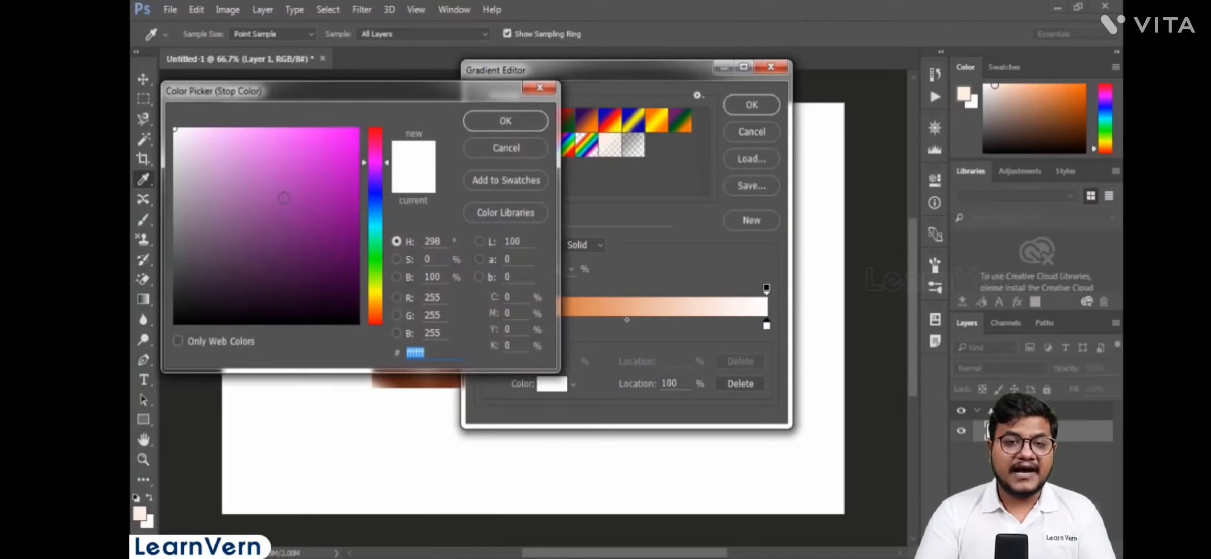
left_click(268, 199)
left_click(506, 121)
Set the gradient's starting colour stop at location 0% to blue-violet, hex 4016a0.
left_click(485, 325)
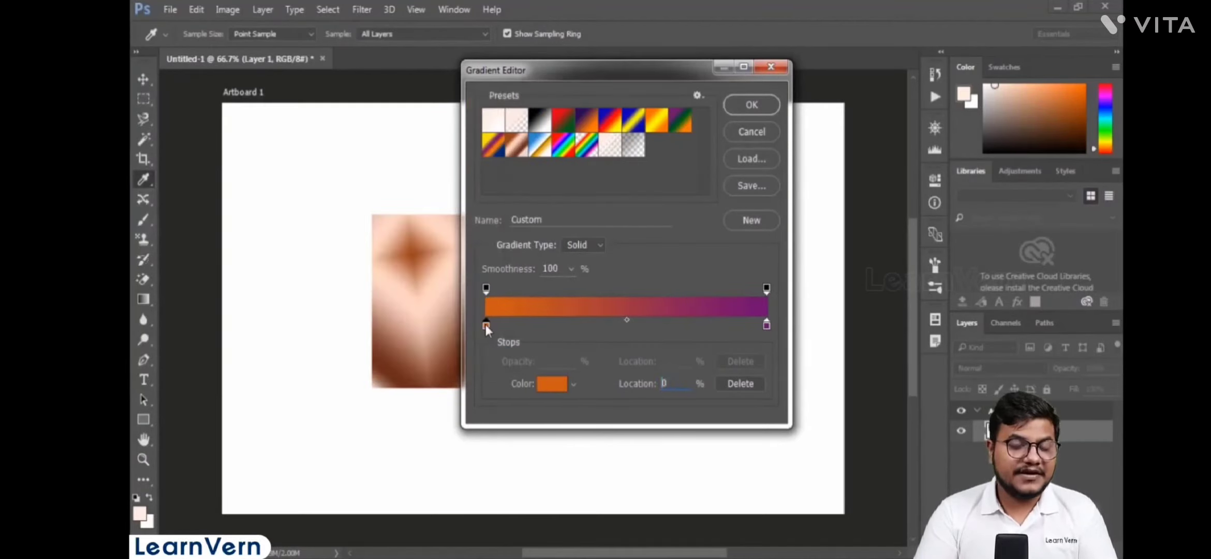
left_click(549, 384)
left_click(641, 187)
left_click_drag(517, 97, 246, 61)
left_click(314, 192)
left_click(493, 98)
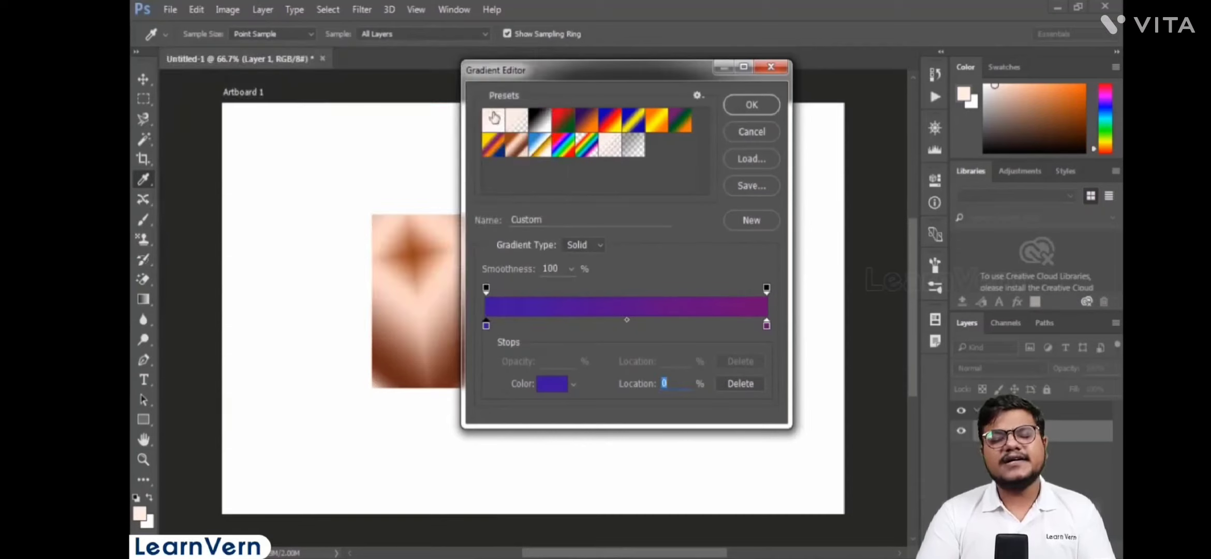
Add a colour stop at location 39% of the gradient and set it to a bright light violet.
double_click(597, 324)
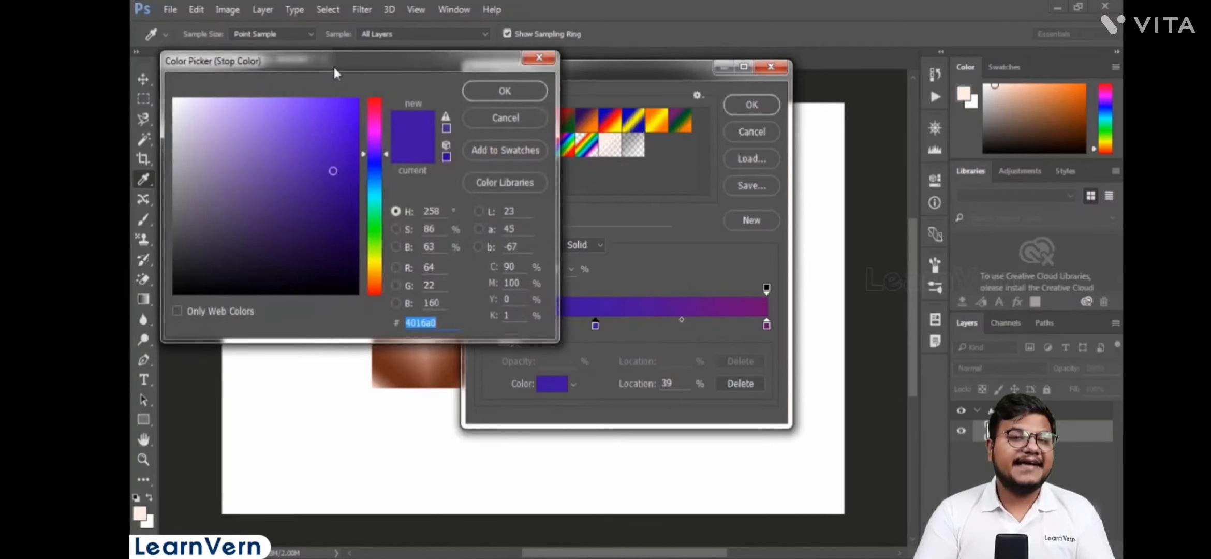
left_click_drag(334, 71, 350, 107)
type("83297e")
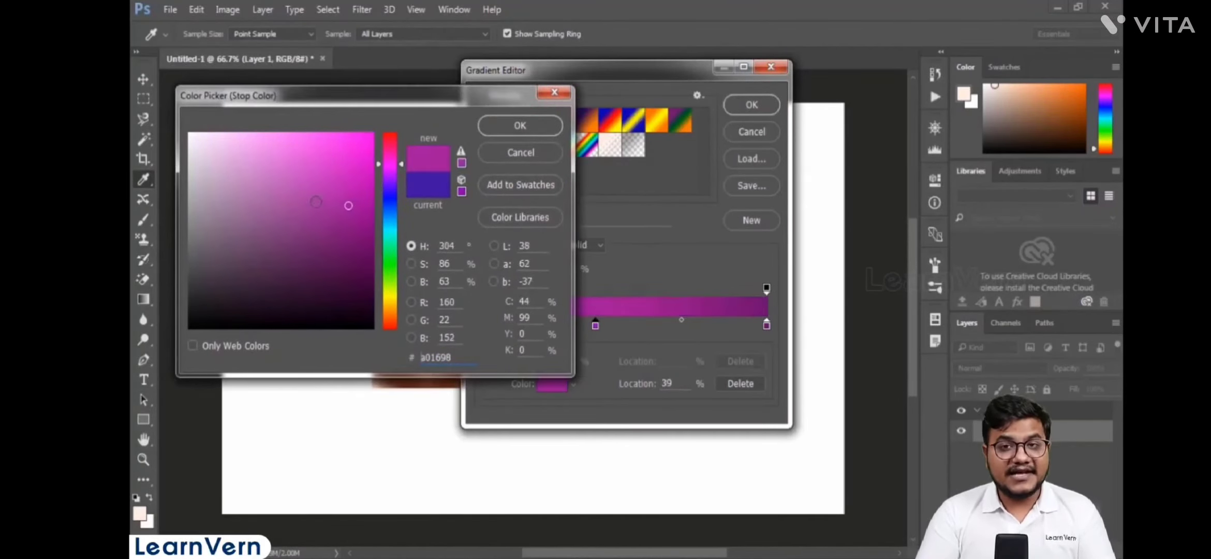
left_click(322, 142)
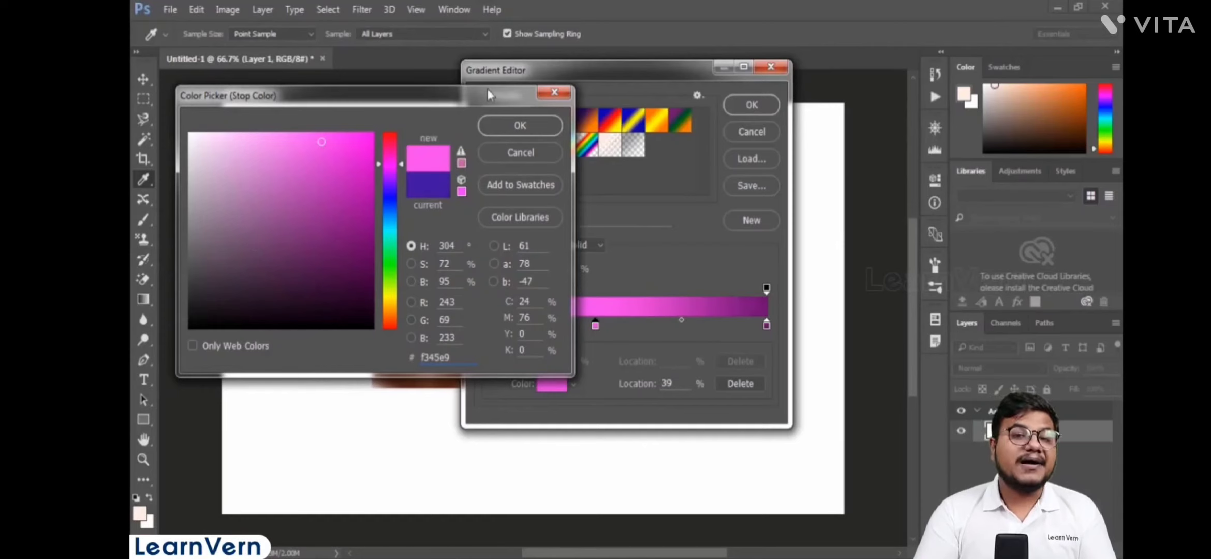
left_click_drag(331, 95, 232, 93)
left_click_drag(302, 164, 303, 182)
left_click(421, 123)
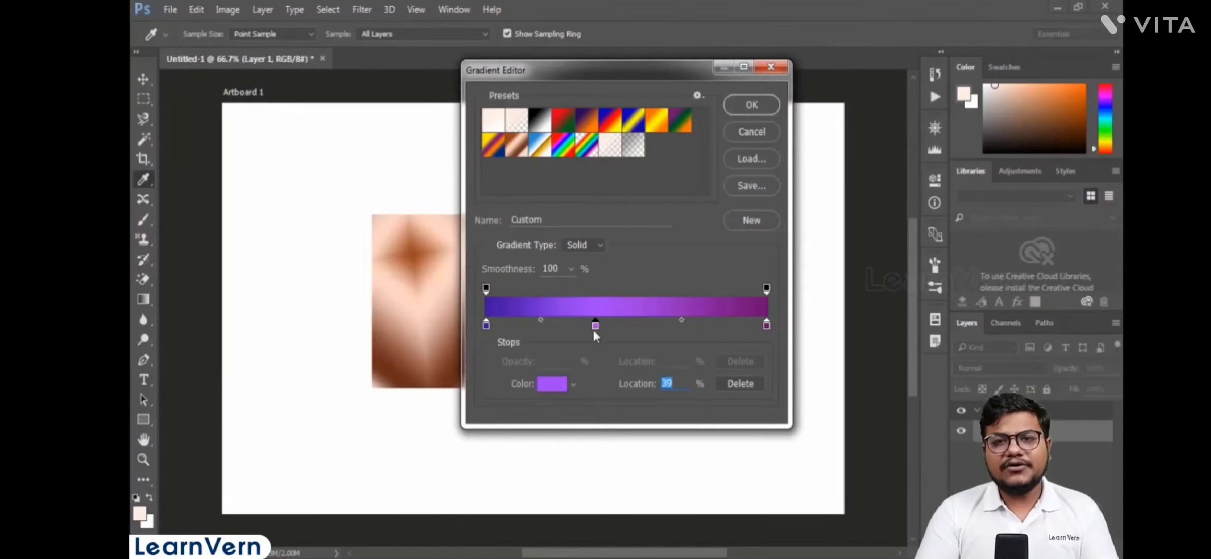
Move the middle colour stop to location 47%, then add an extra stop to its left and remove it.
left_click_drag(593, 329, 619, 326)
left_click_drag(694, 321, 686, 322)
left_click(565, 330)
left_click_drag(565, 326, 673, 371)
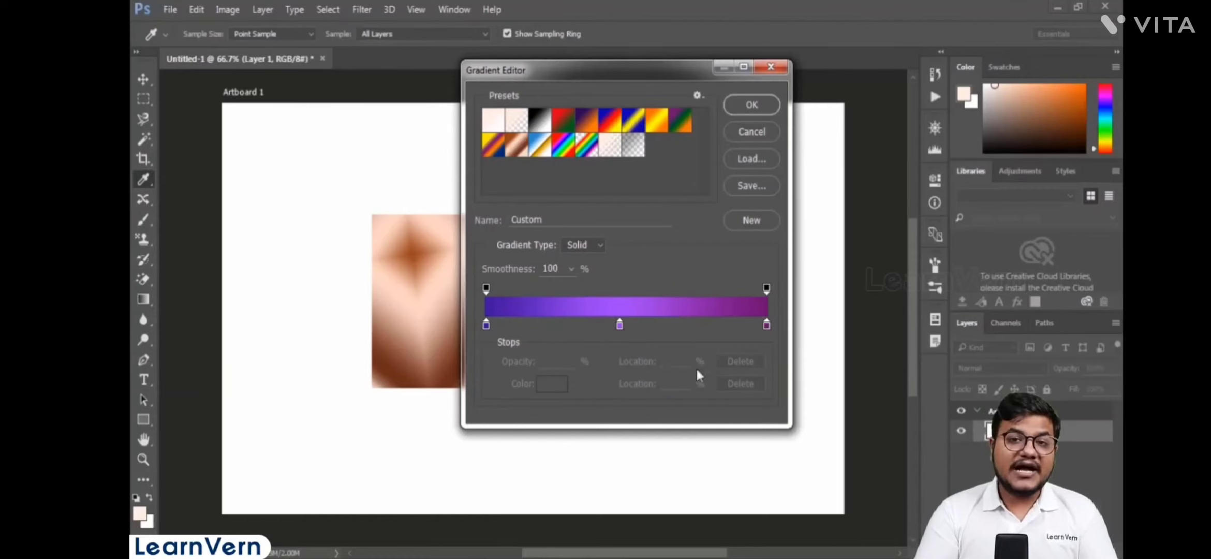
Pull the middle violet colour stop off the gradient, place it back at location 45% and accept the gradient.
left_click(620, 325)
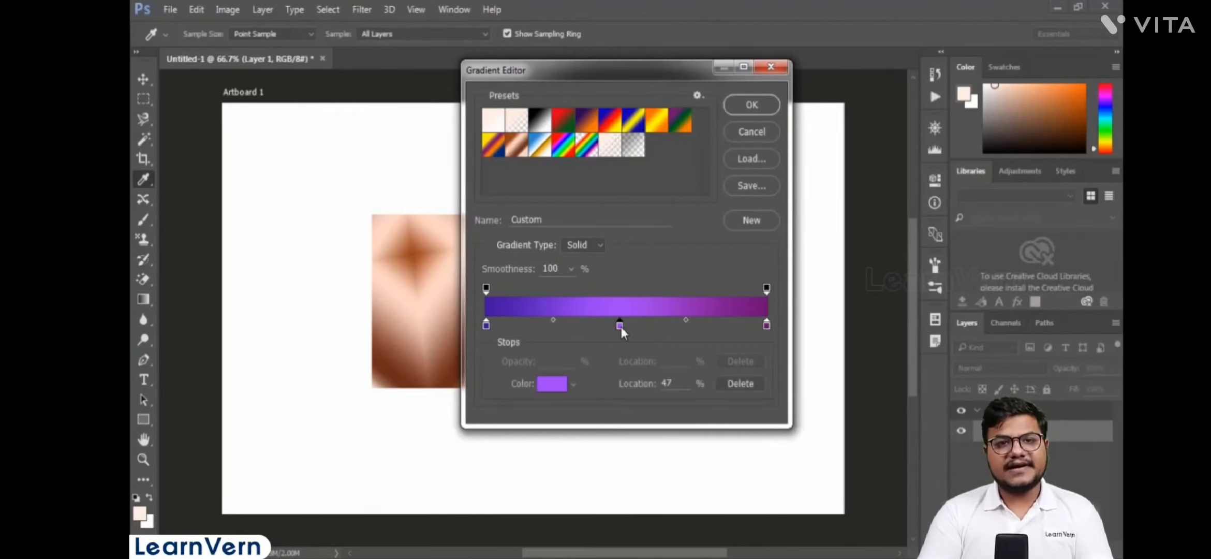
left_click_drag(621, 327, 620, 343)
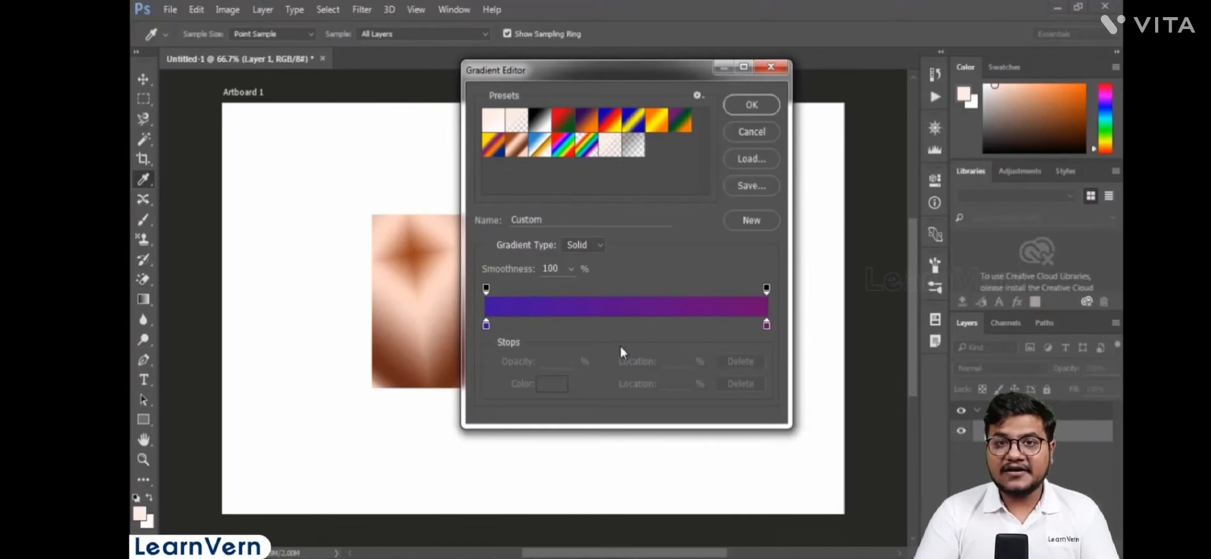
left_click(614, 325)
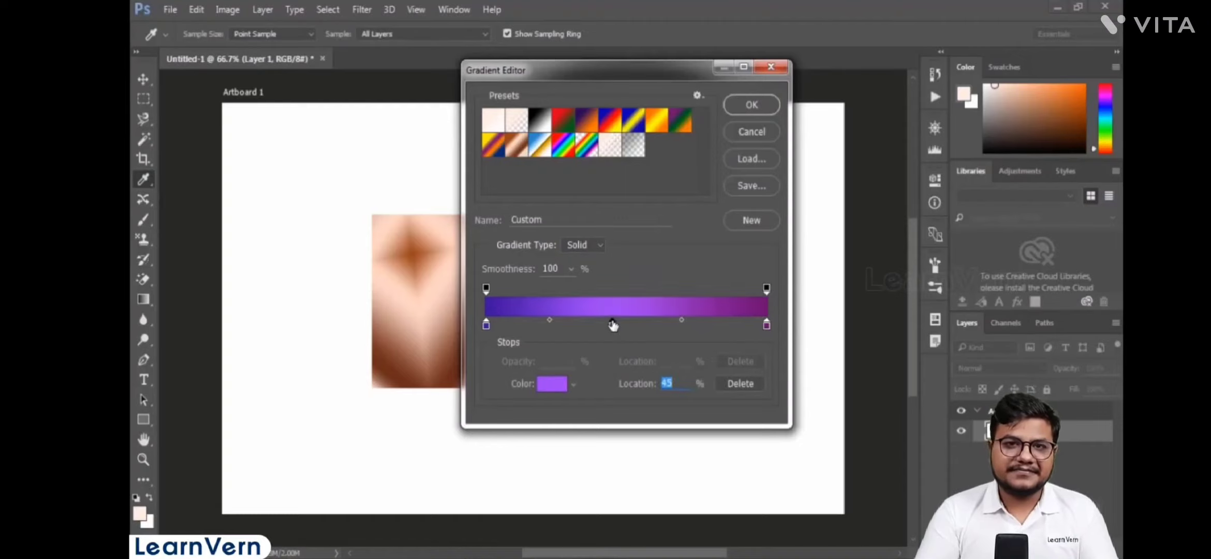
left_click(752, 105)
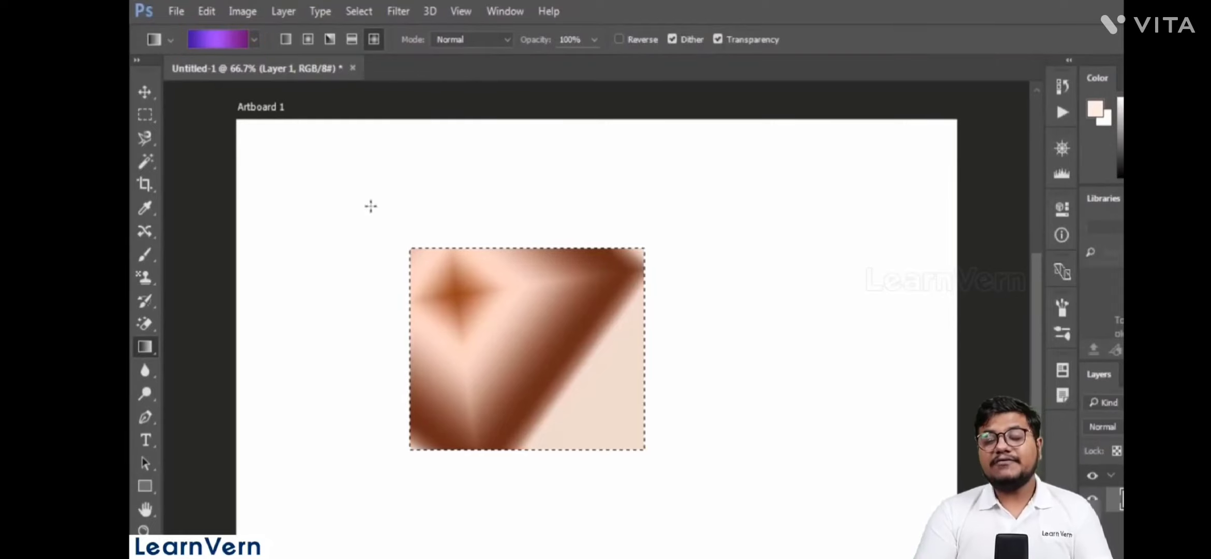
Fill the selection with the custom gradient as a Linear gradient, horizontally and then from upper right to lower left, and deselect.
left_click(286, 39)
left_click_drag(417, 360, 648, 360)
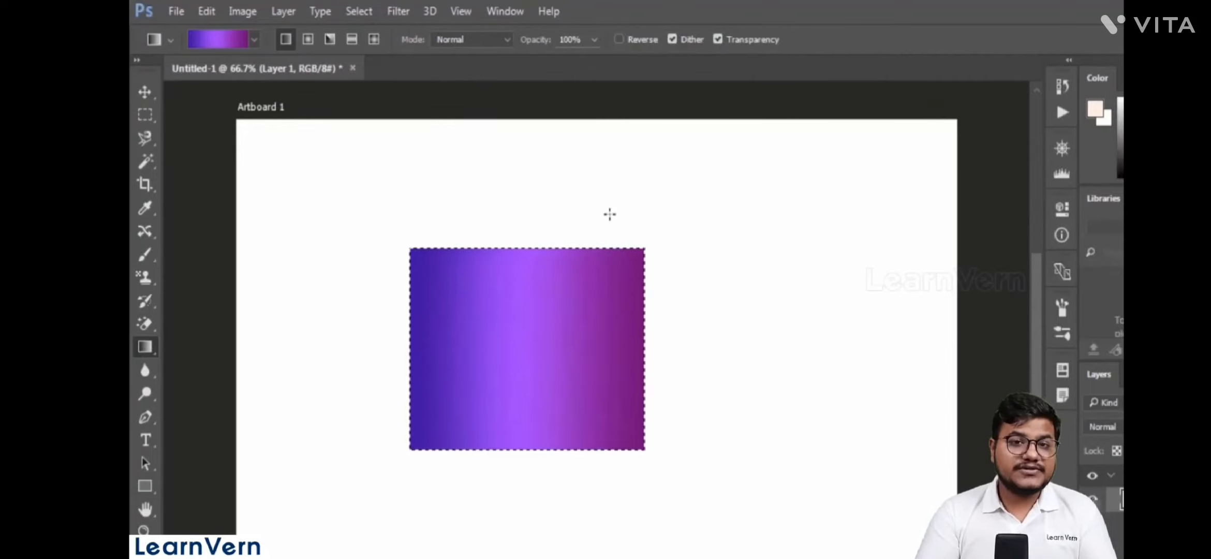
left_click_drag(625, 268, 392, 371)
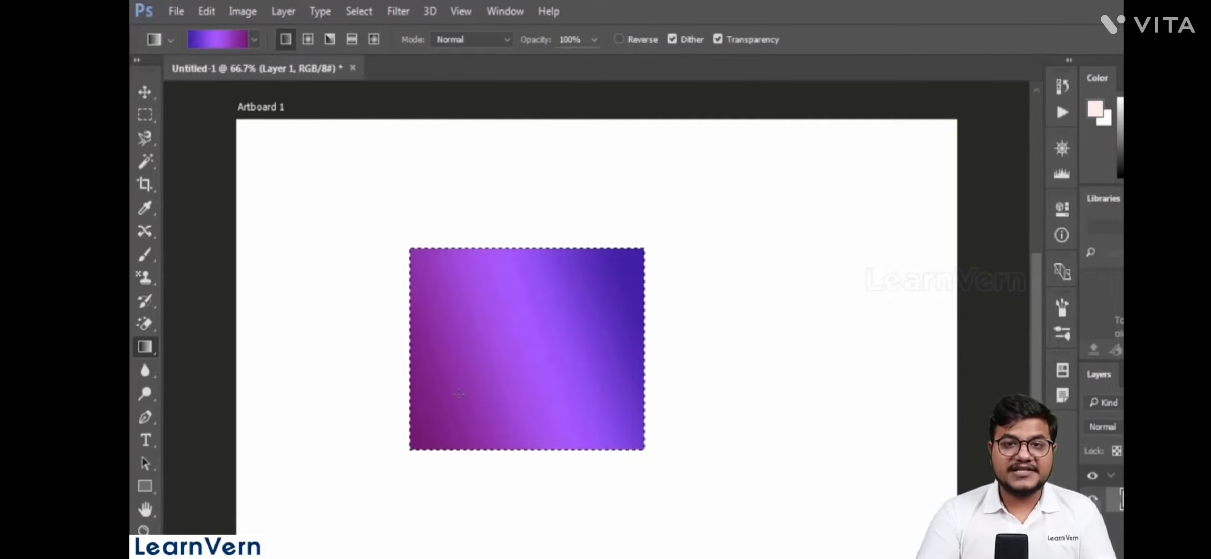
key("ctrl+d")
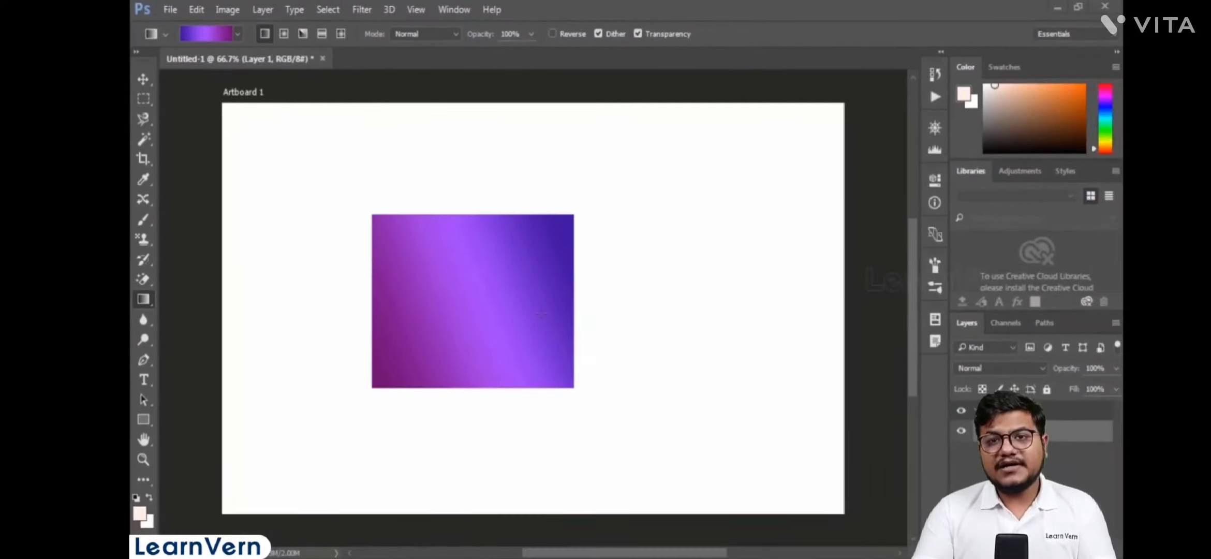
Close Untitled-1 without saving and open the city photo 5c187417-6d99-4a2a-a02a-d123932fb9bb from the teach folder.
left_click(322, 59)
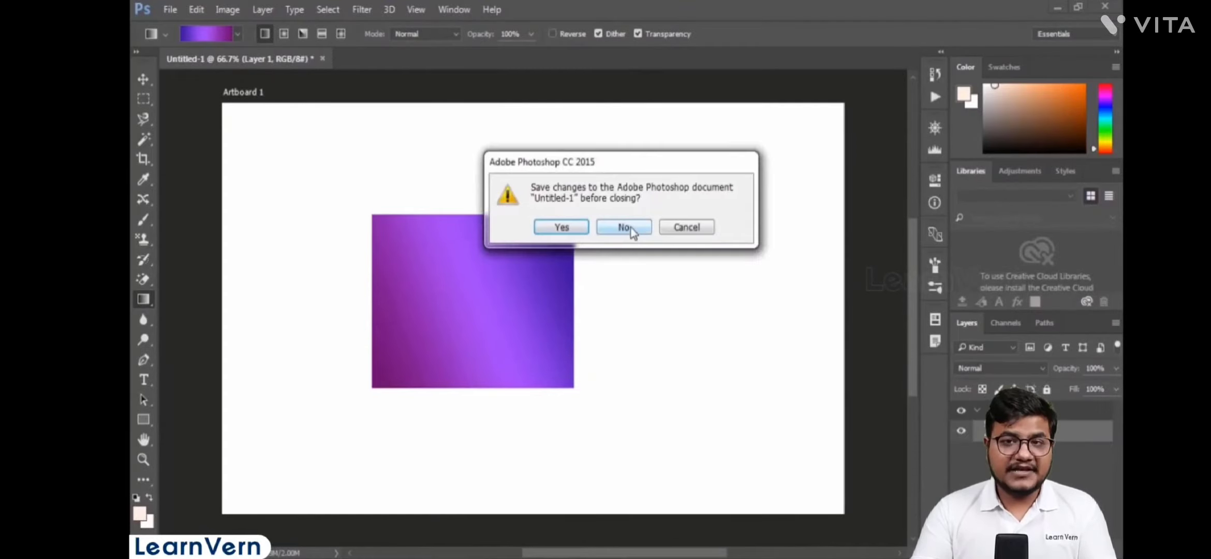
left_click(624, 227)
left_click(170, 9)
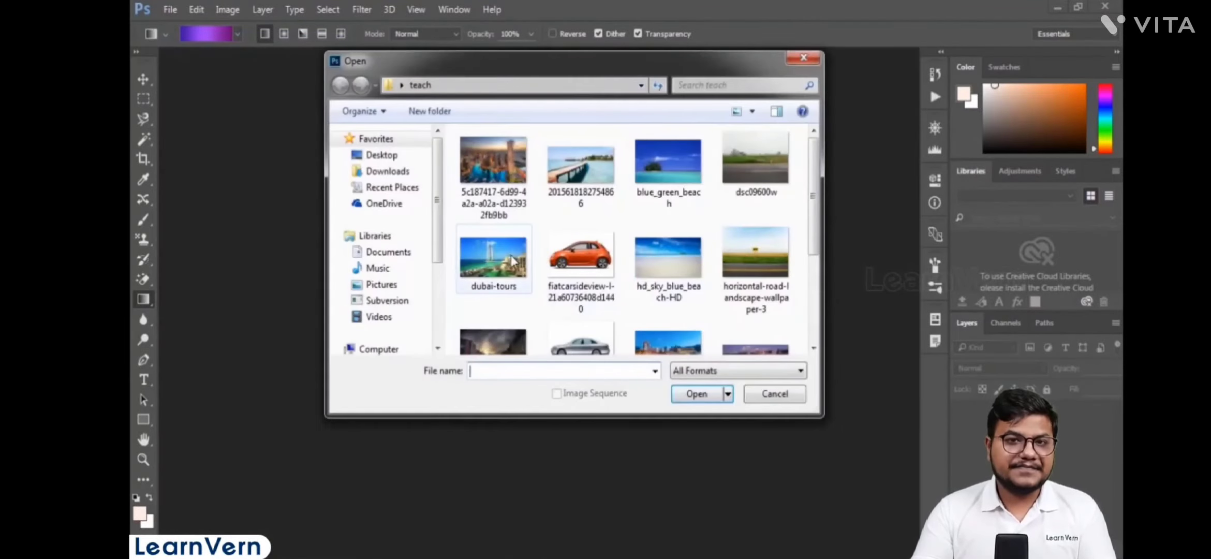
double_click(496, 165)
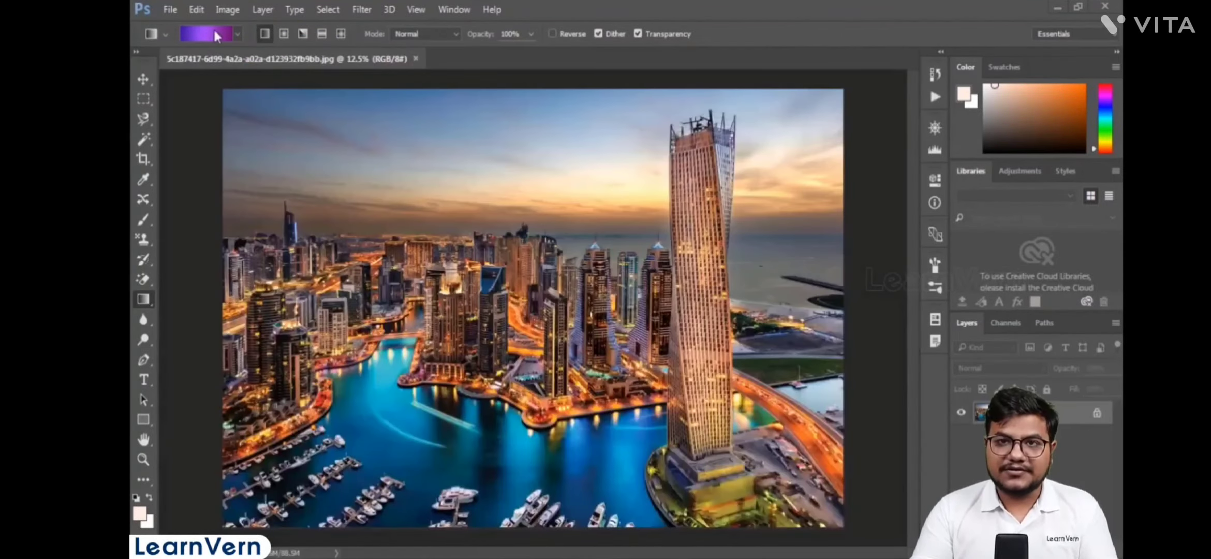
Open the custom gradient in the Gradient Editor and lower its starting opacity stop to 69%.
left_click(210, 34)
left_click(486, 288)
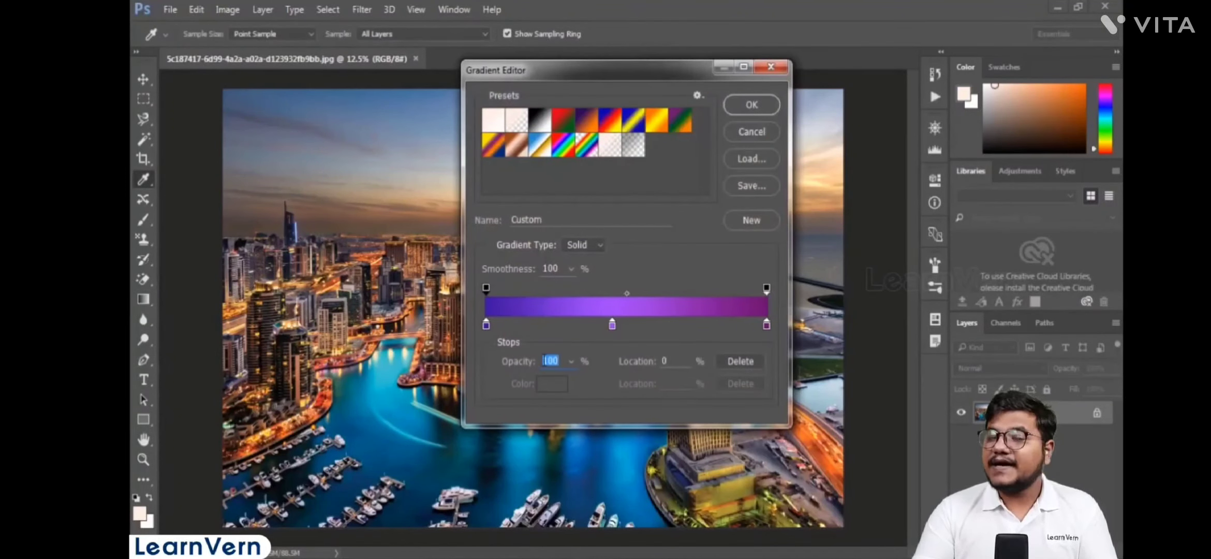
left_click(569, 361)
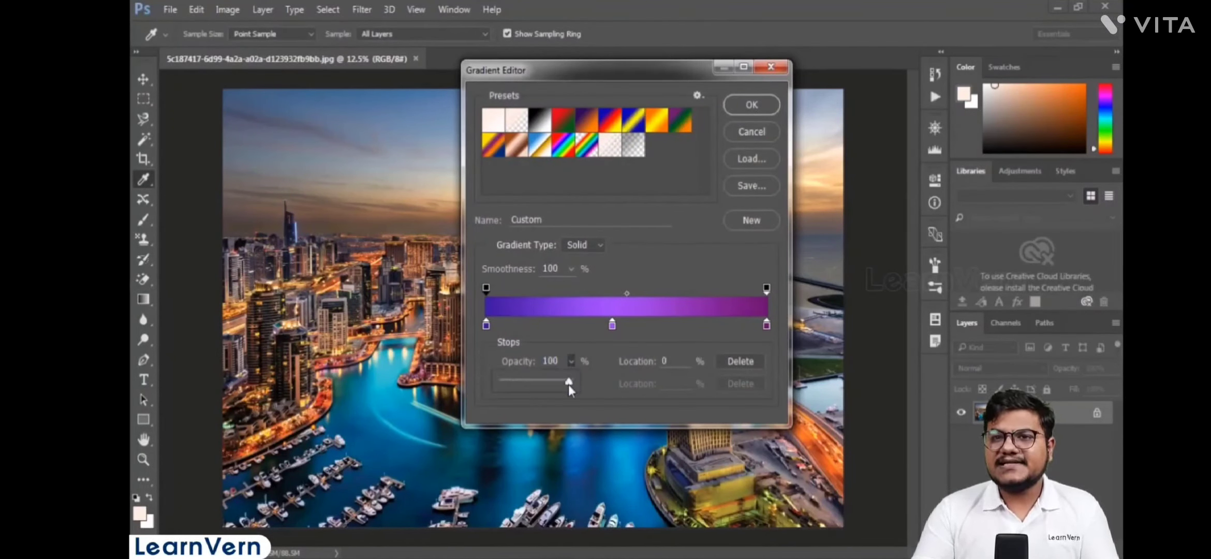
mouse_move(569, 385)
left_mouse_down()
mouse_move(531, 384)
mouse_move(553, 384)
left_mouse_up()
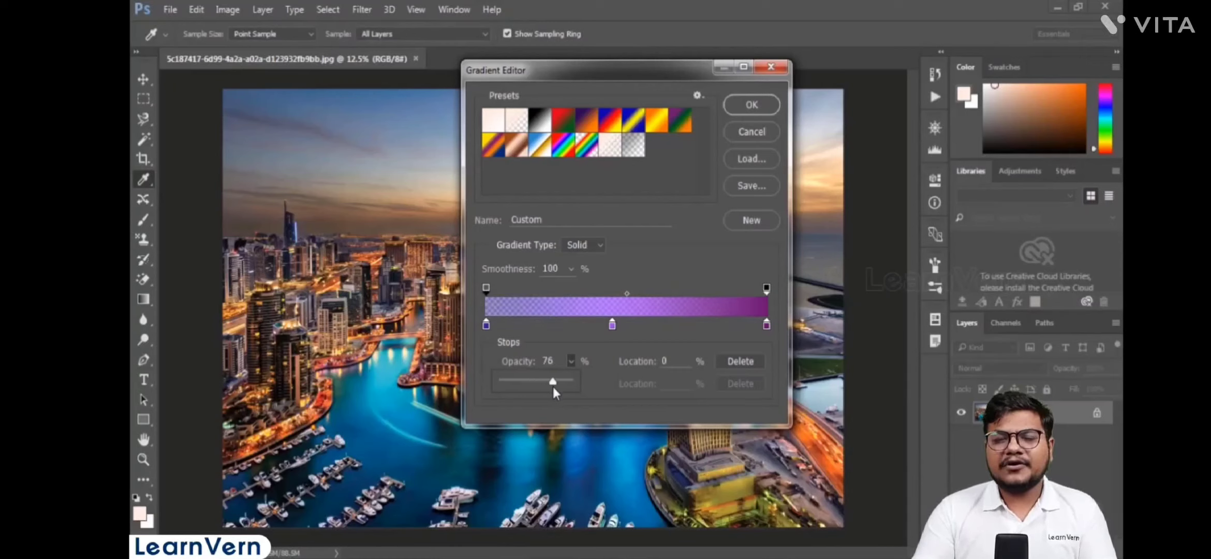
left_click(599, 398)
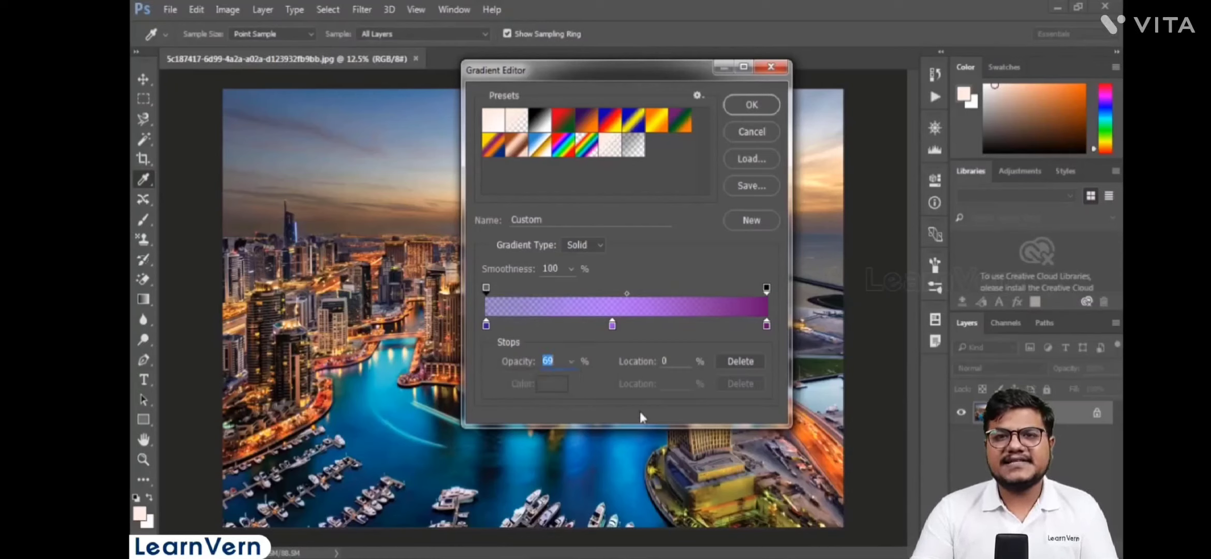
Lower the gradient's ending opacity stop to about 86%, accept it, and draw the gradient horizontally across the whole photo.
left_click(766, 287)
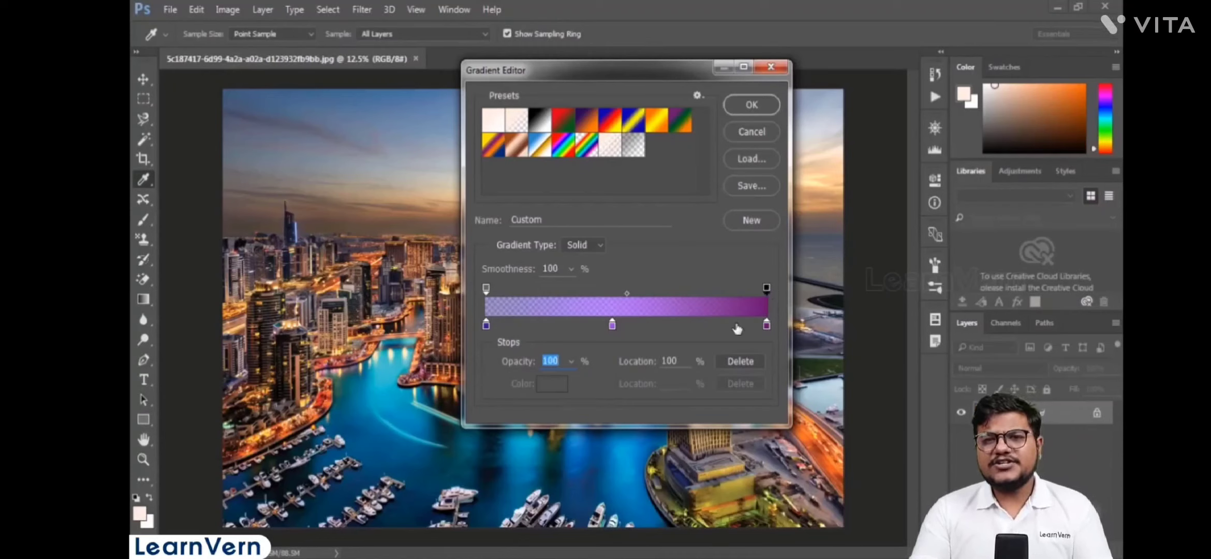
left_click_drag(573, 381, 559, 385)
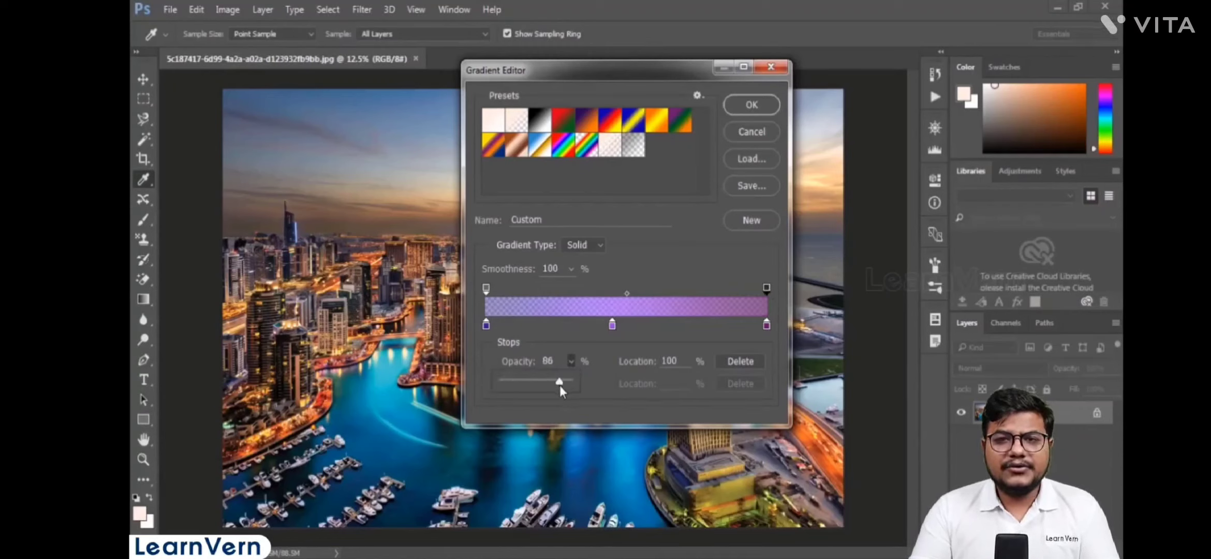
left_click(613, 325)
left_click(752, 104)
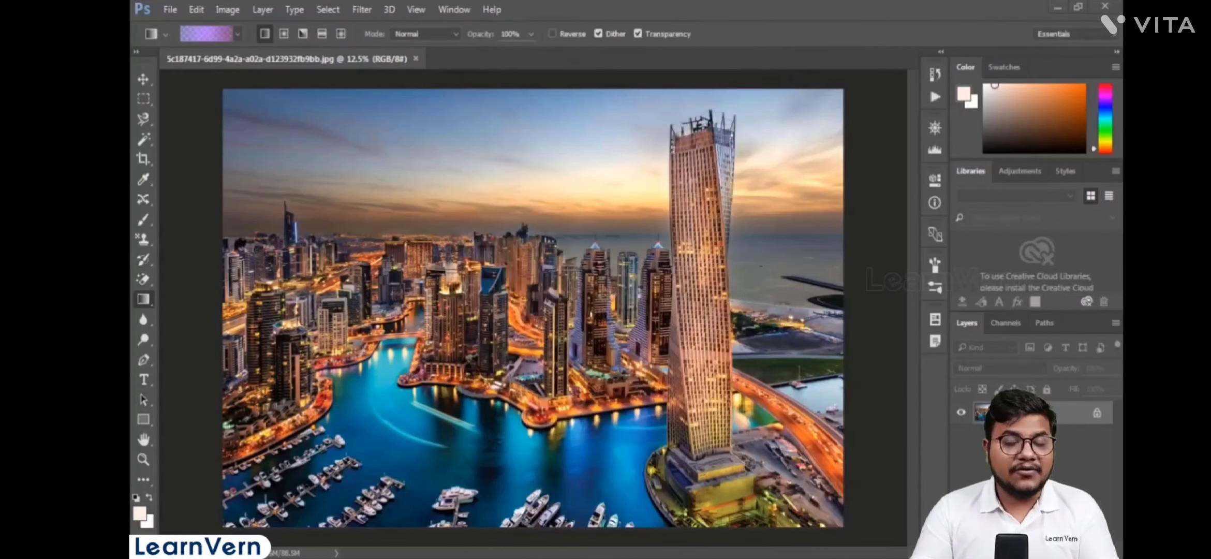
left_click_drag(222, 316, 846, 327)
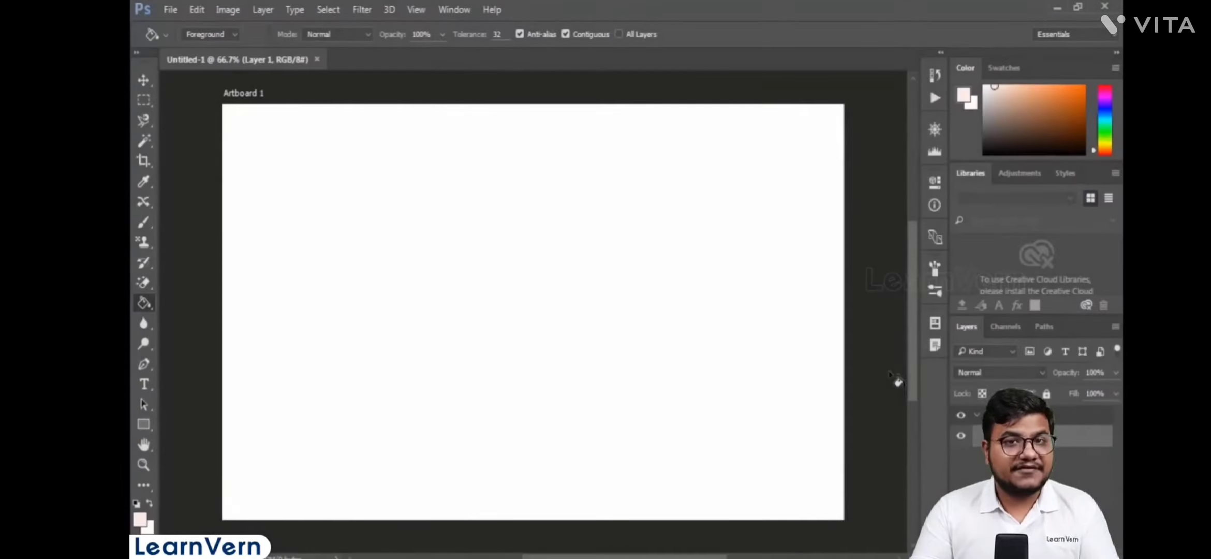
Draw a rectangular marquee selection in the upper-left part of the blank artboard.
right_click(141, 305)
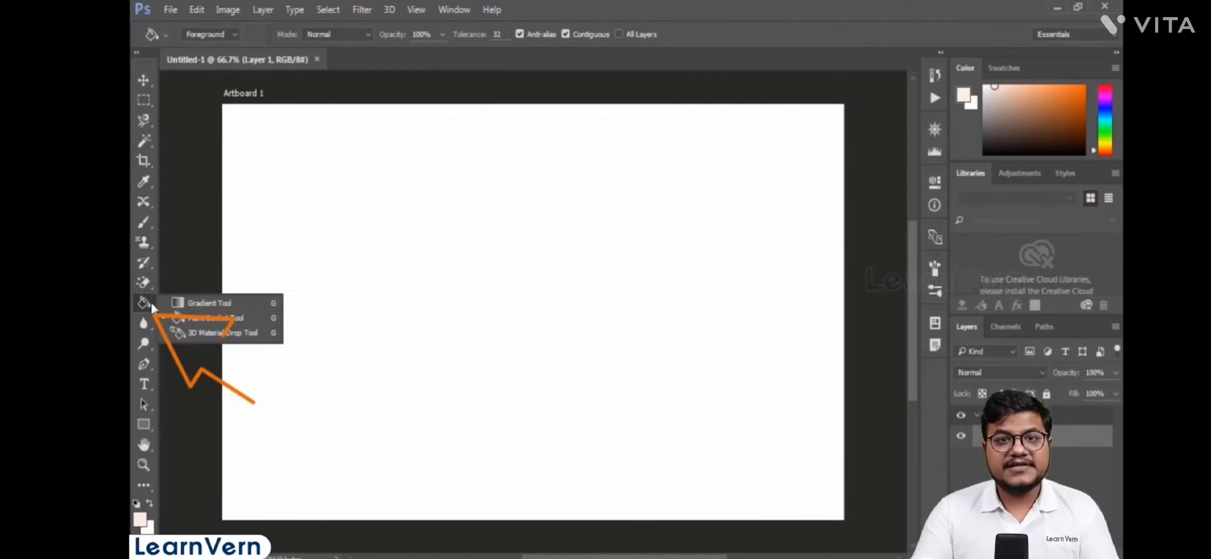
left_click(211, 318)
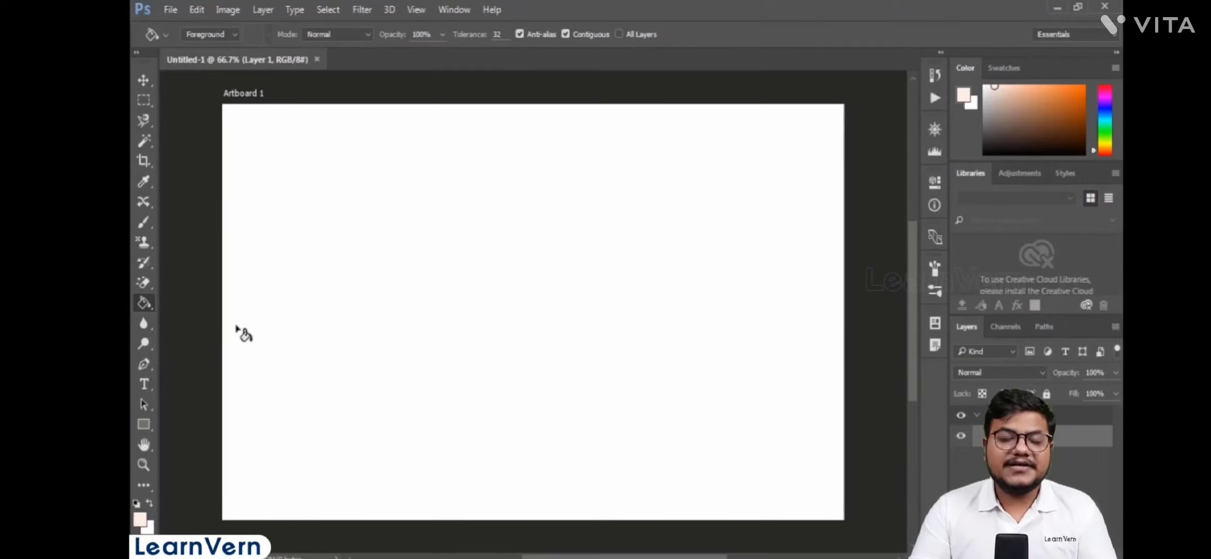
left_click(144, 99)
left_click_drag(274, 174, 513, 382)
Activate the Paint Bucket tool with Foreground as its fill source.
right_click(144, 303)
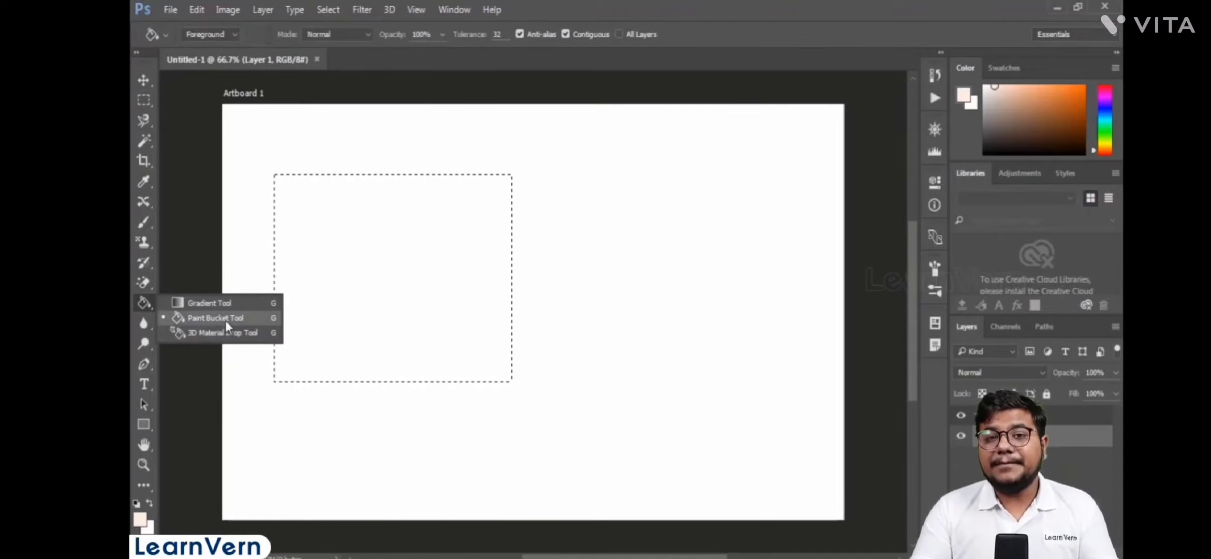
left_click(226, 321)
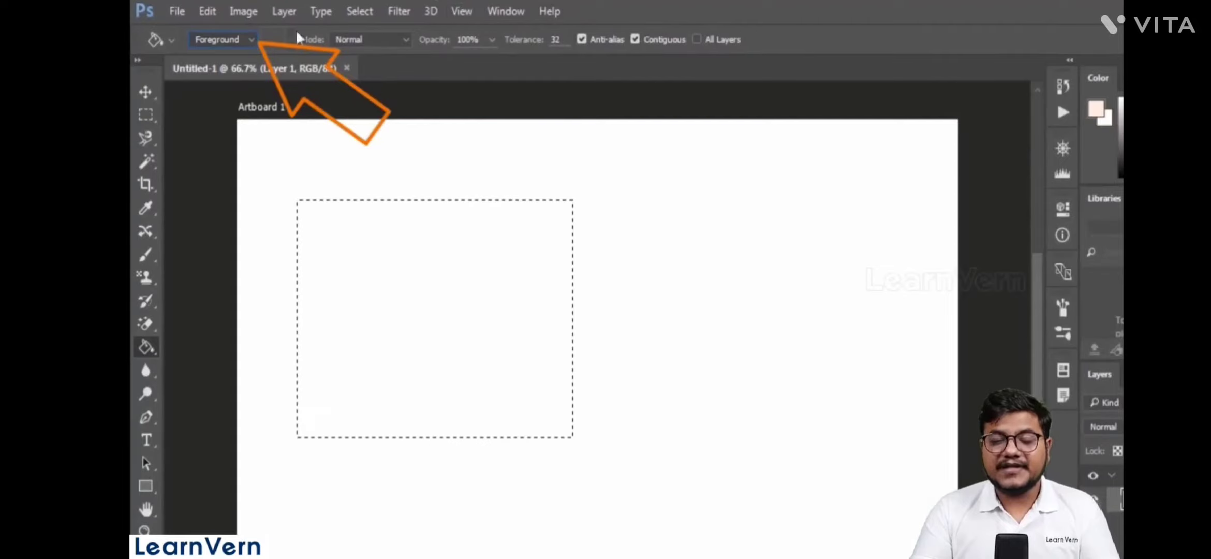
left_click(249, 40)
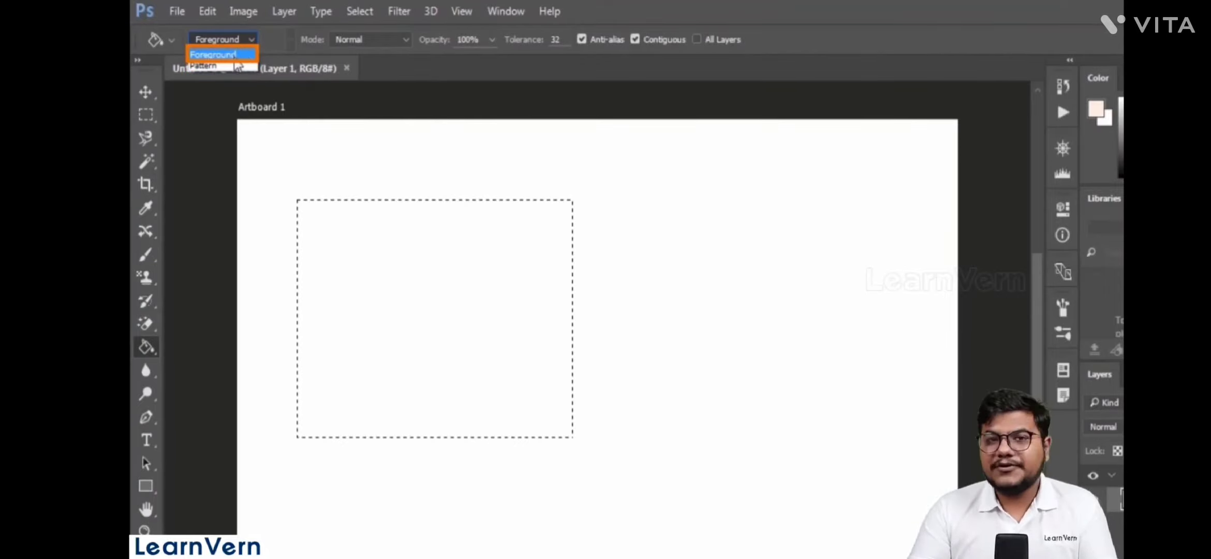
left_click(236, 55)
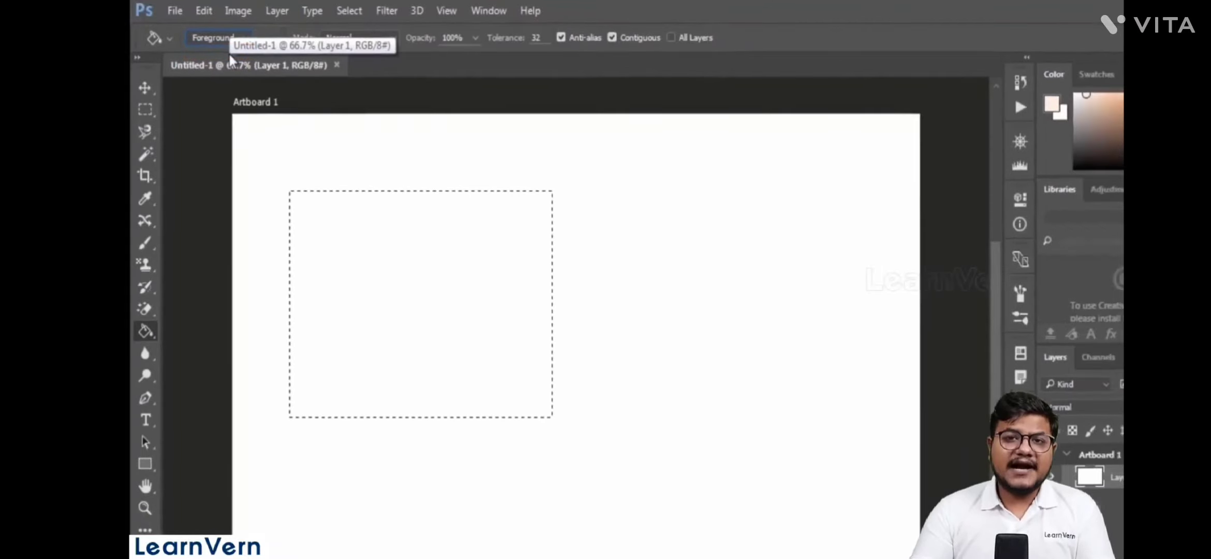
Set the foreground colour to a saturated orange and fill the rectangular selection with it.
left_click(141, 556)
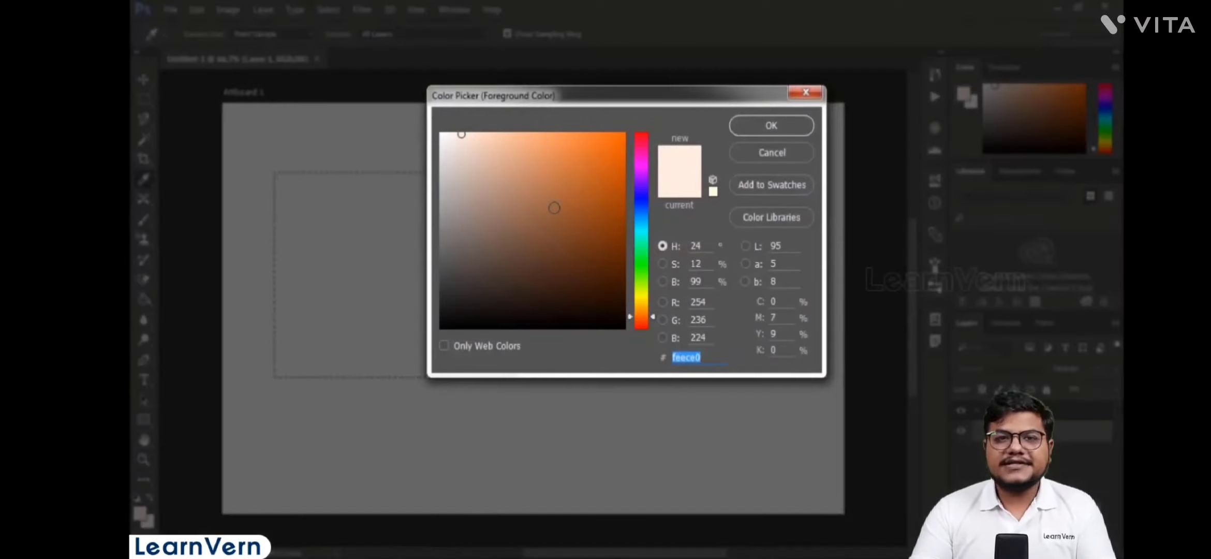
left_click(554, 207)
left_click(597, 158)
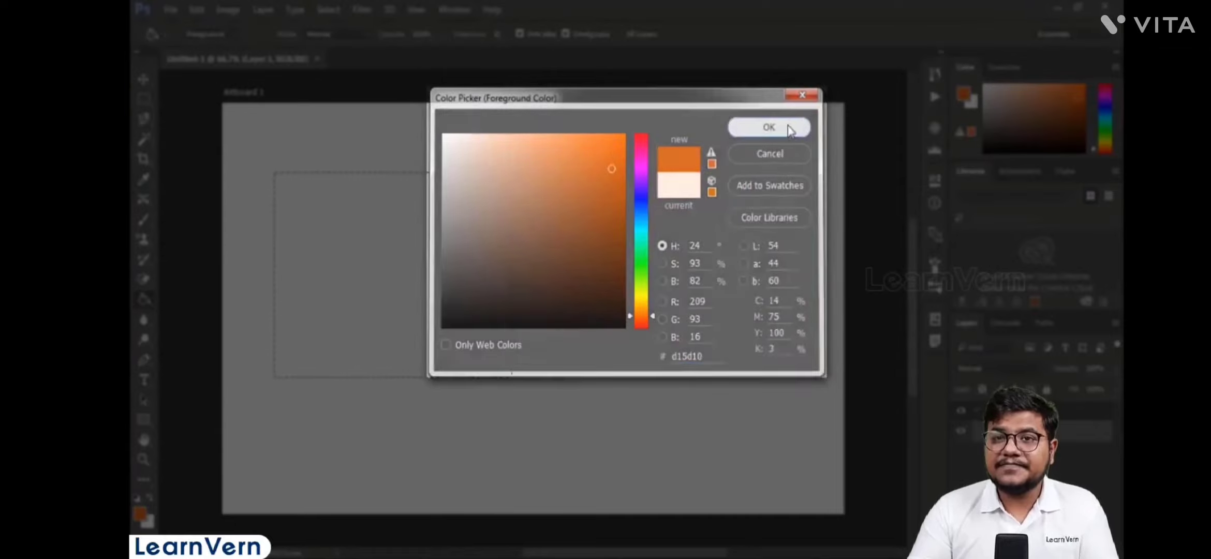
left_click(792, 125)
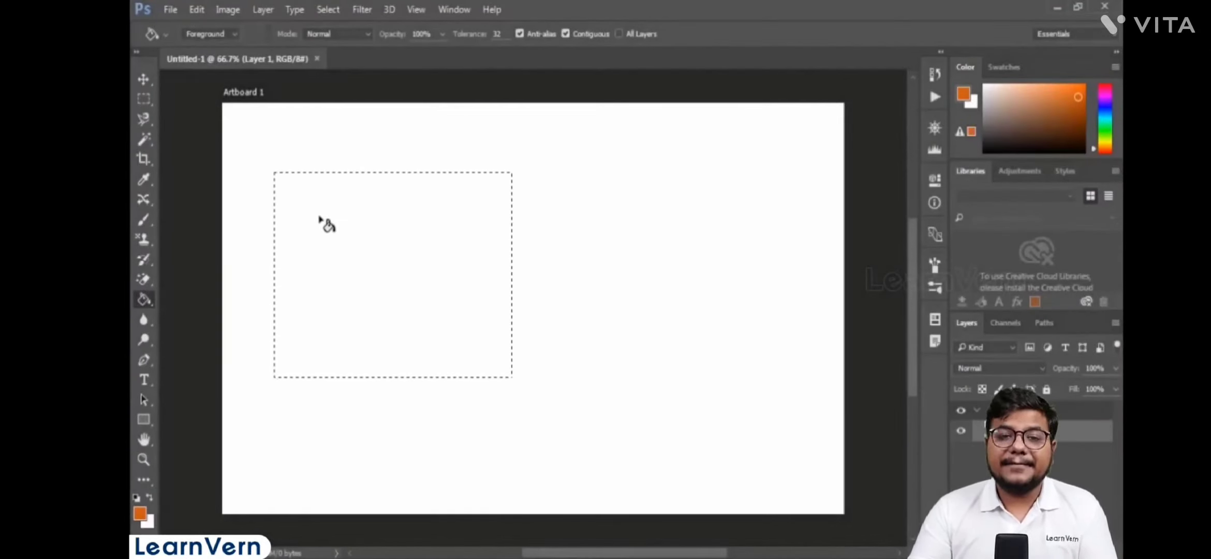
left_click(320, 218)
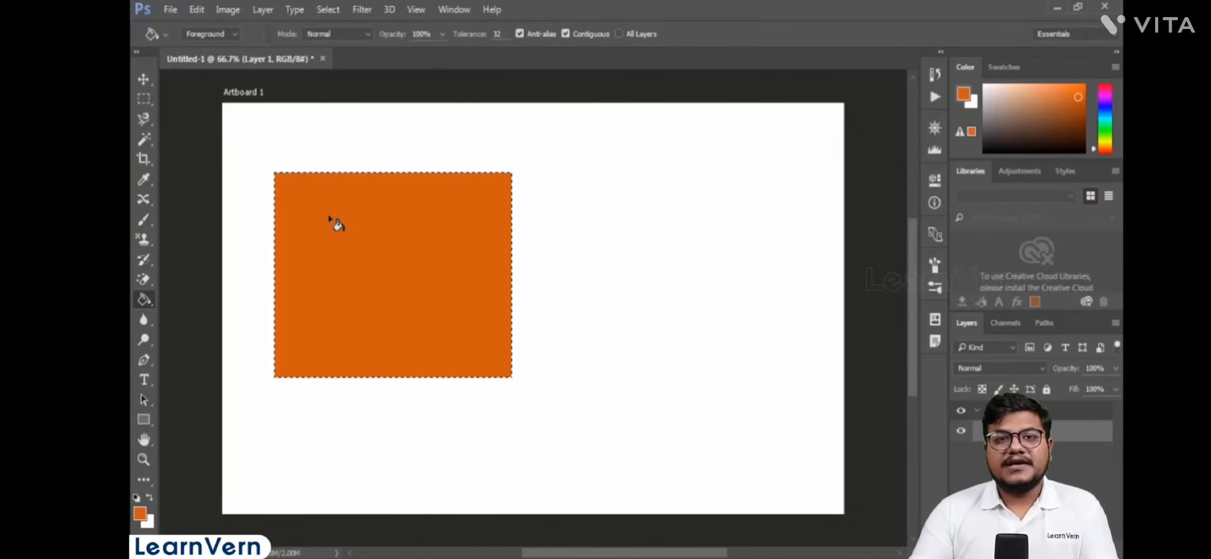
Switch the Paint Bucket's fill source to Pattern and choose the striped Pattern 1 from the pattern presets.
left_click(236, 35)
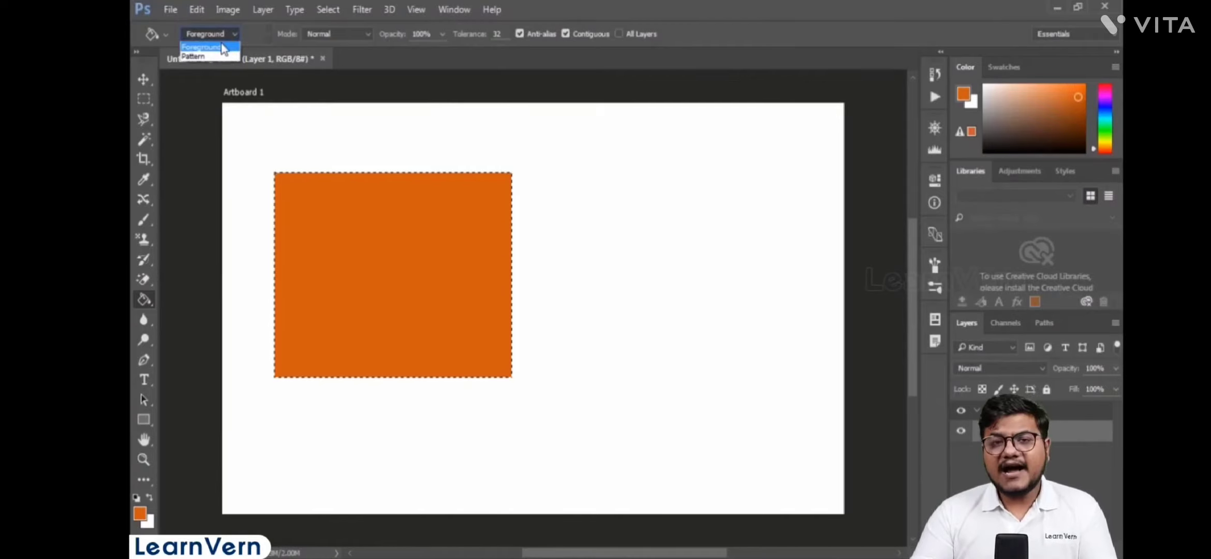
left_click(211, 56)
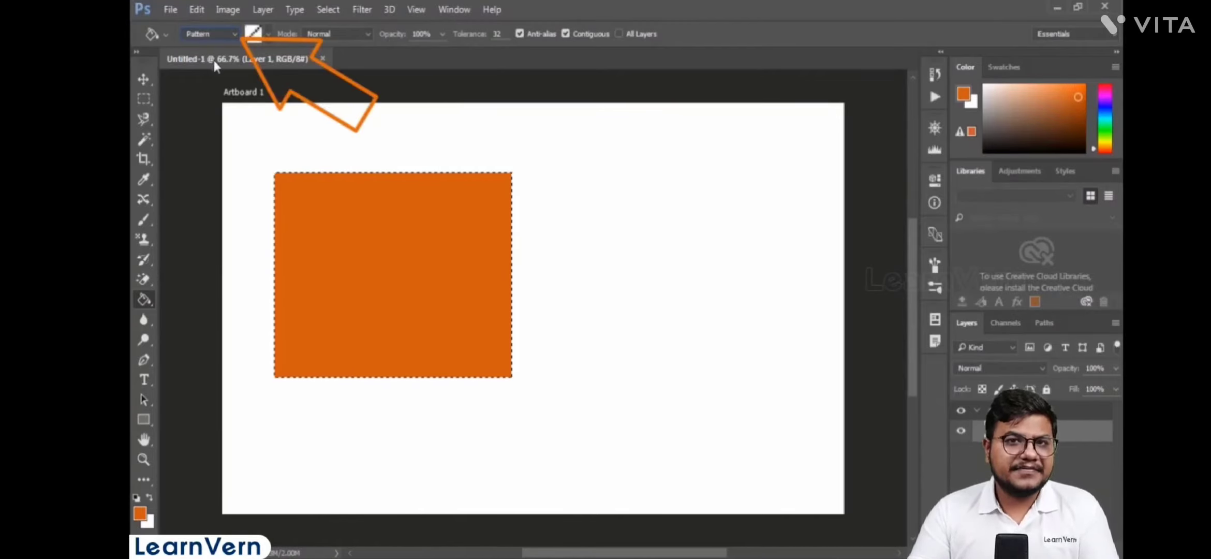
left_click(268, 32)
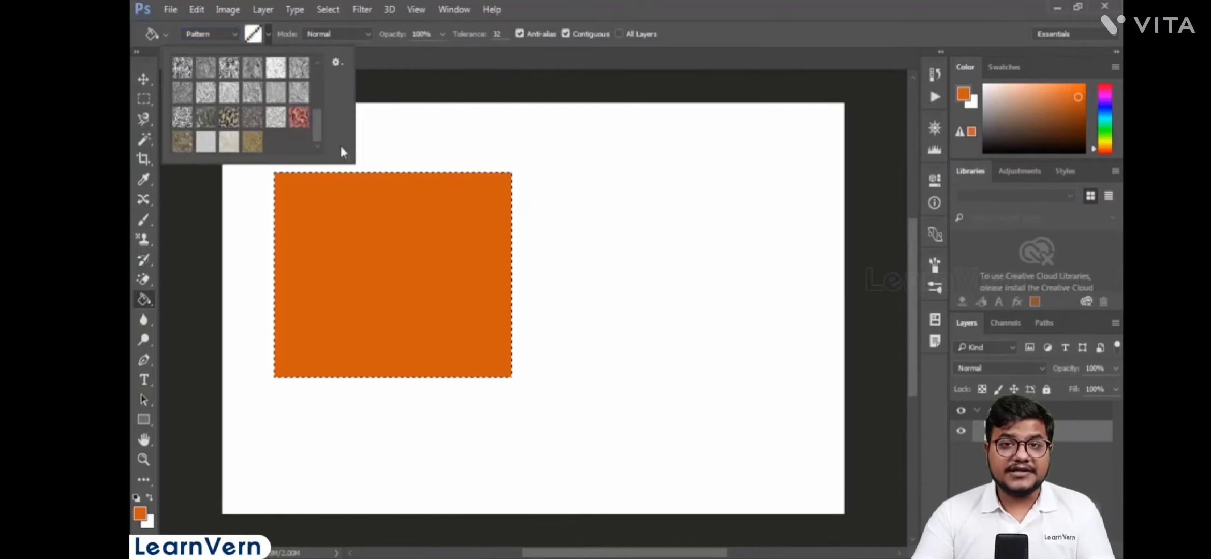
left_click_drag(318, 113, 317, 78)
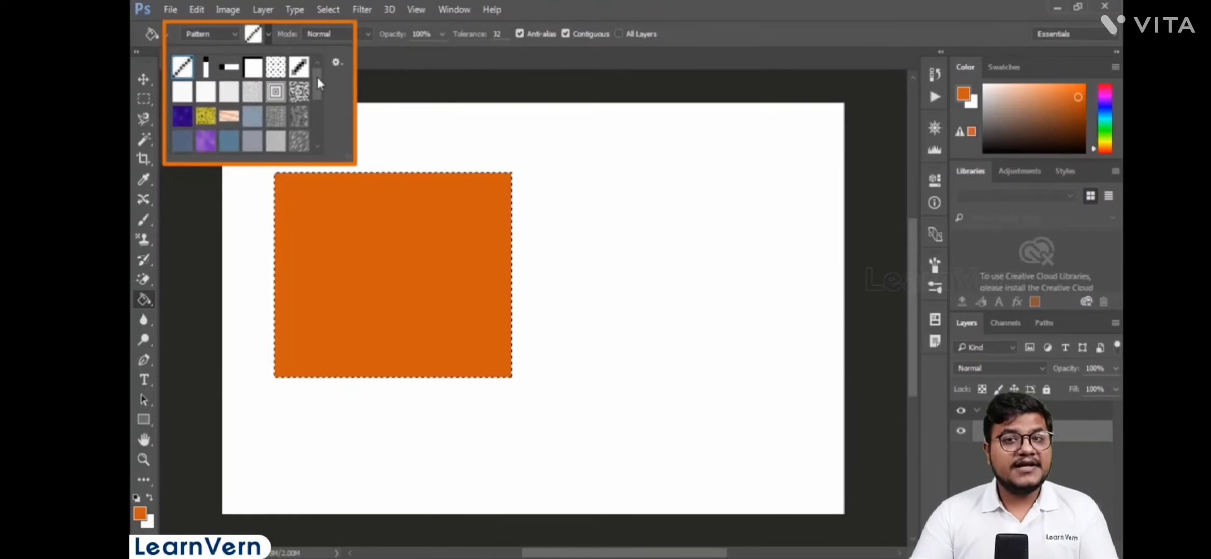
left_click(230, 119)
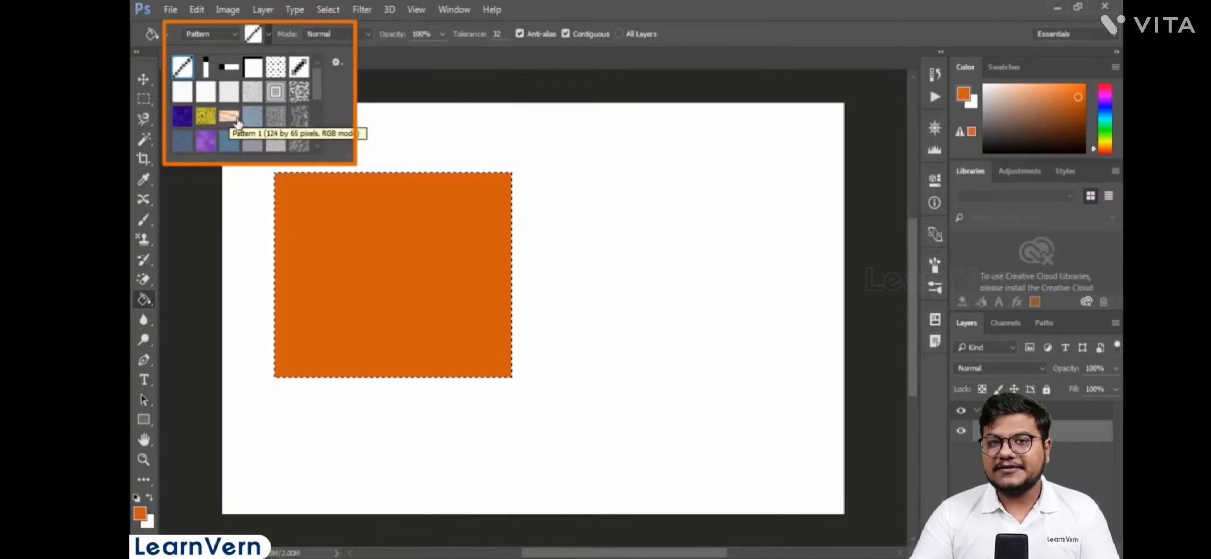
Choose the red rock texture among the last pattern presets and fill the orange rectangular selection with it.
left_click(314, 150)
left_click(314, 150)
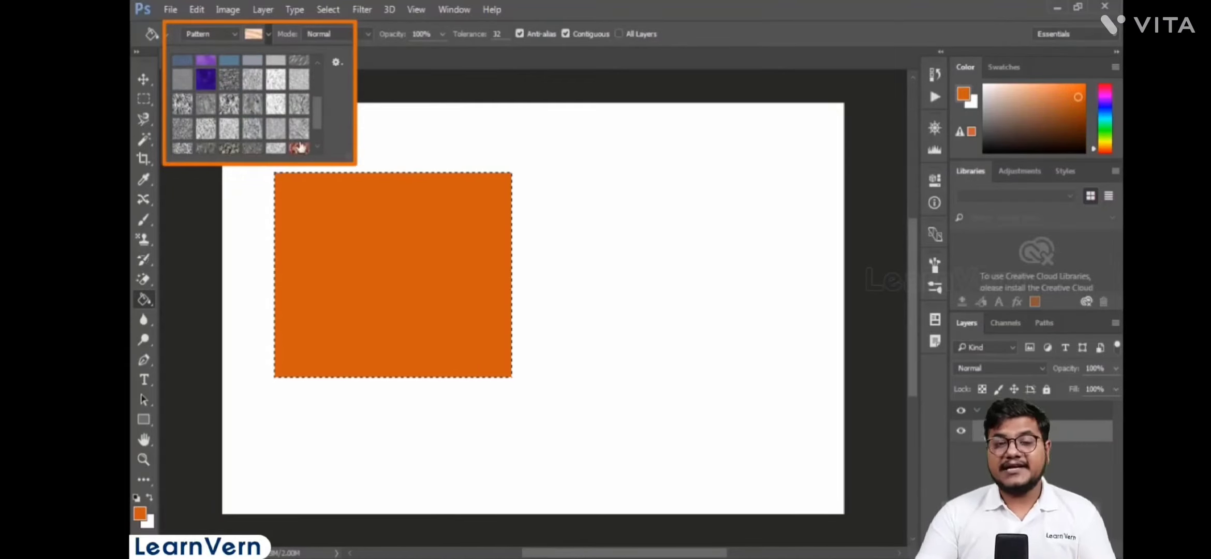
left_click(315, 149)
left_click(300, 124)
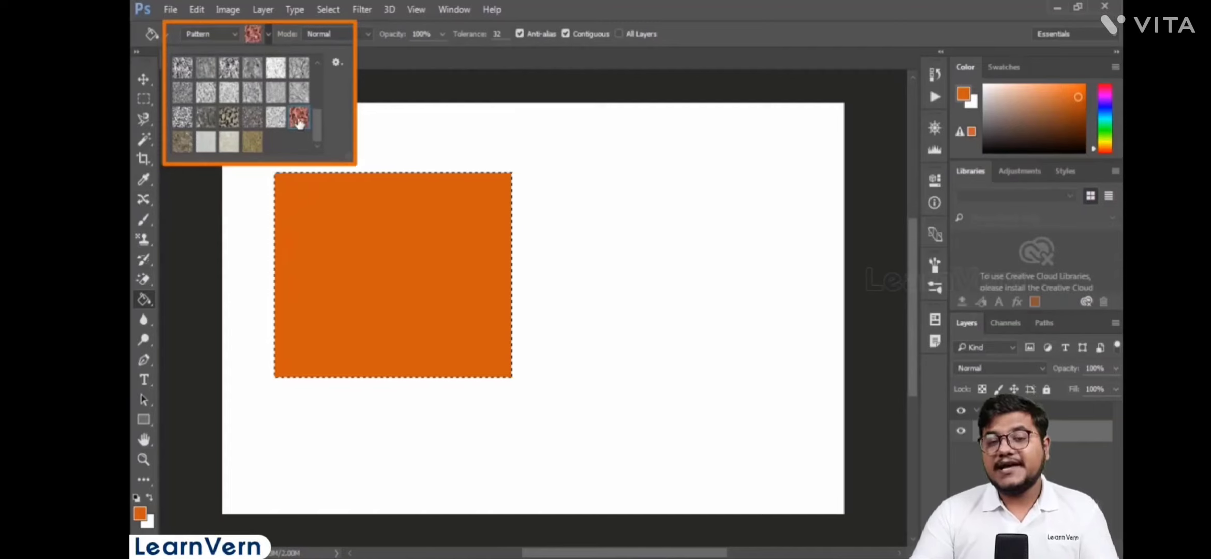
key("Return")
left_click(337, 229)
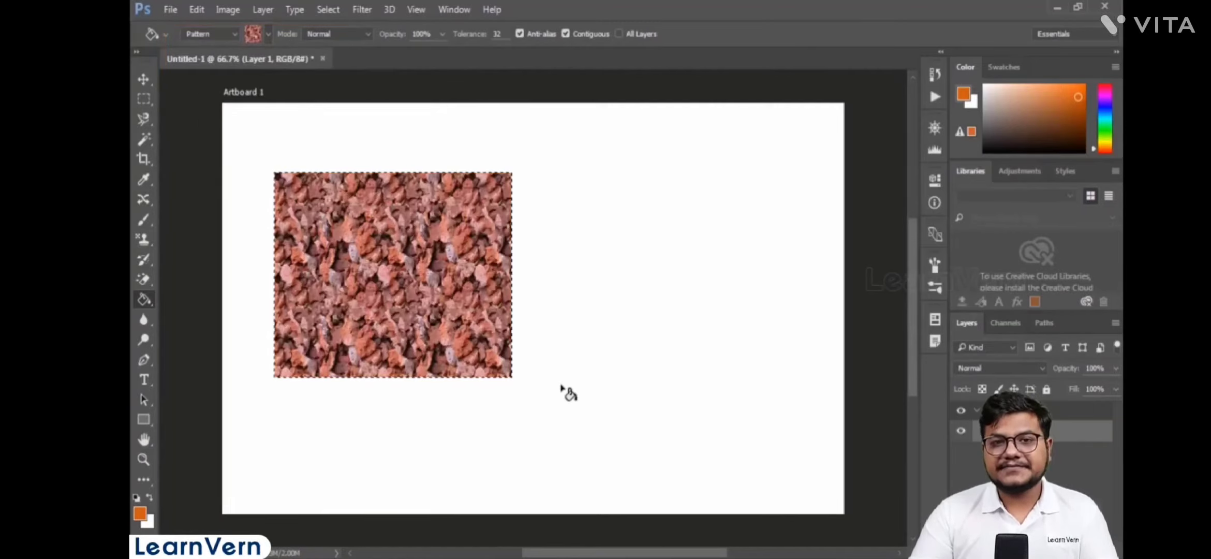